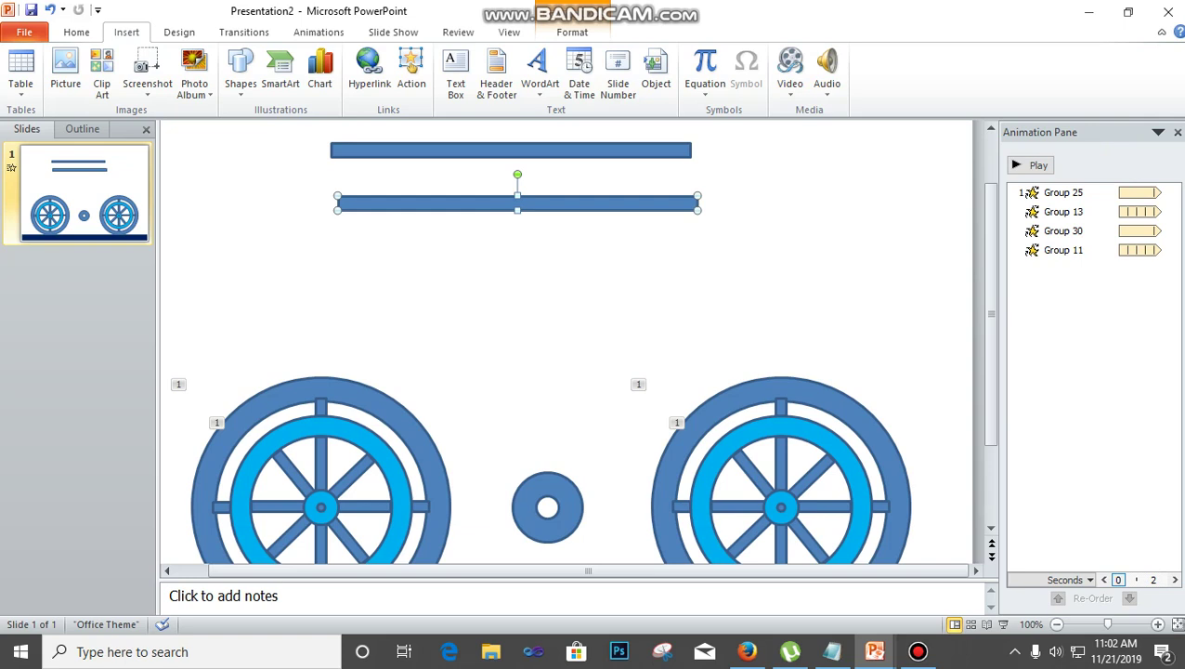
- Rotate the lower bar into a diagonal rising right from the central ring, and place a mirrored duplicate rising left from the ring
drag(517, 174, 627, 406)
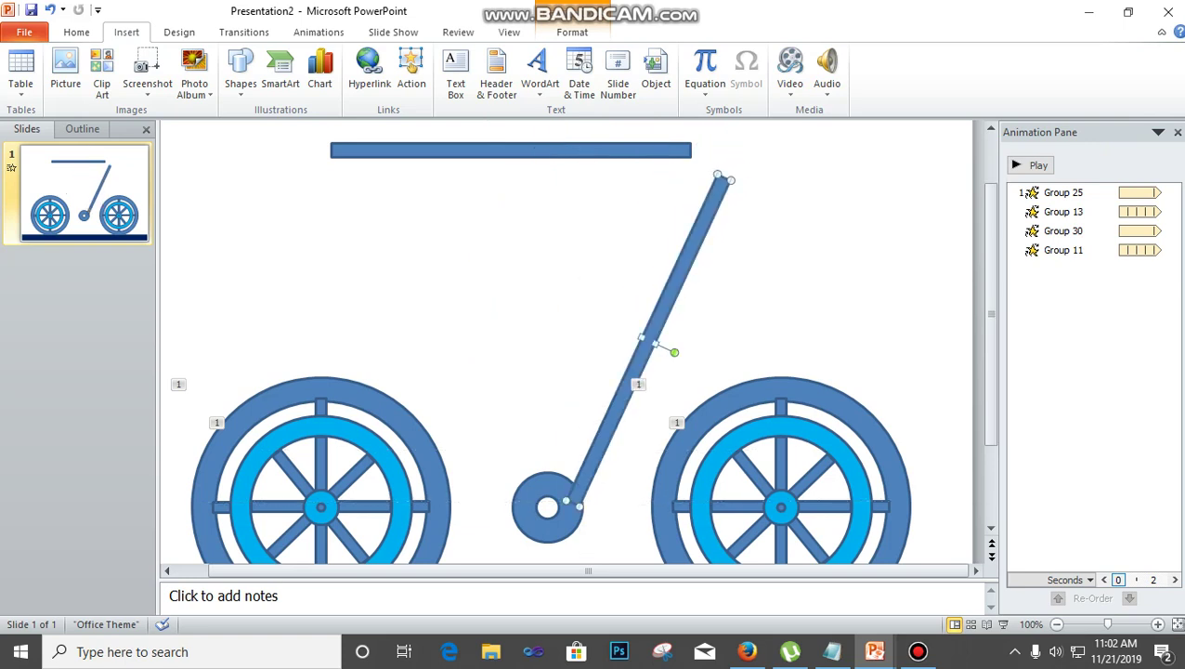
key(ctrl+d)
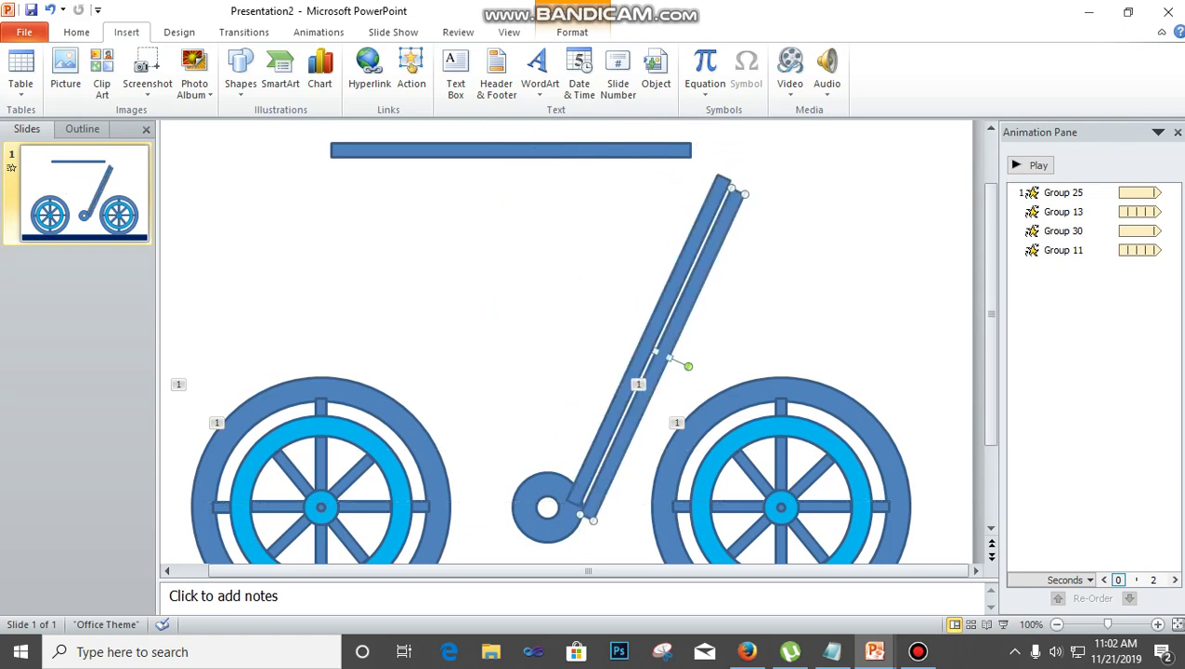
drag(650, 385, 466, 298)
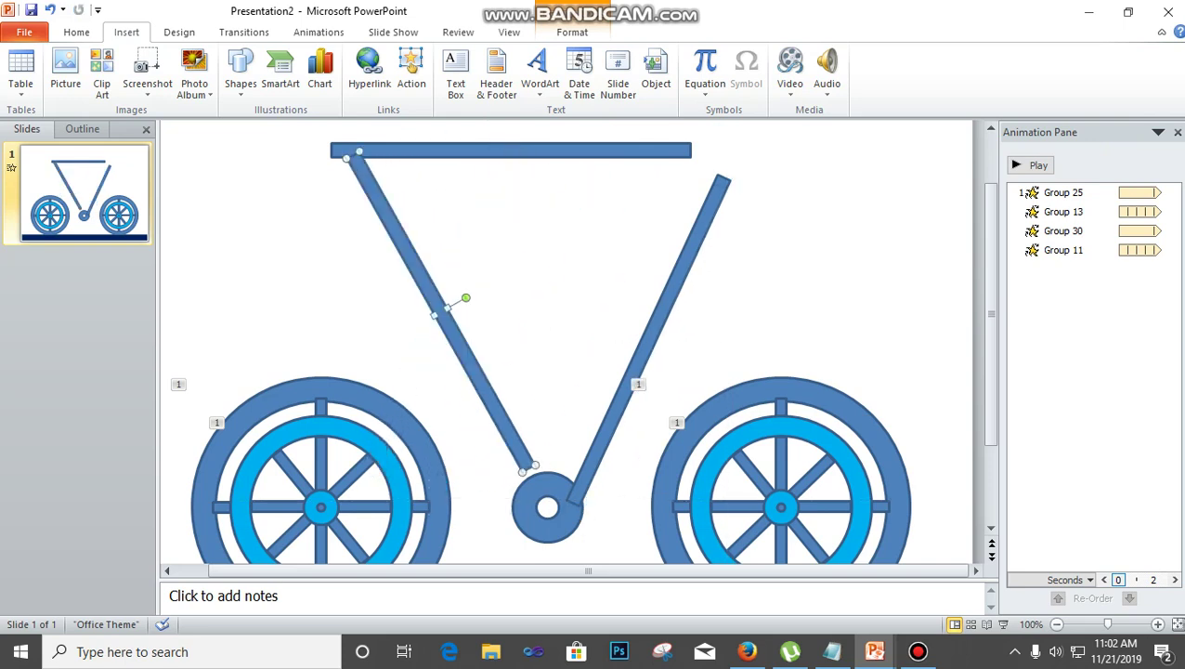
drag(457, 345, 479, 418)
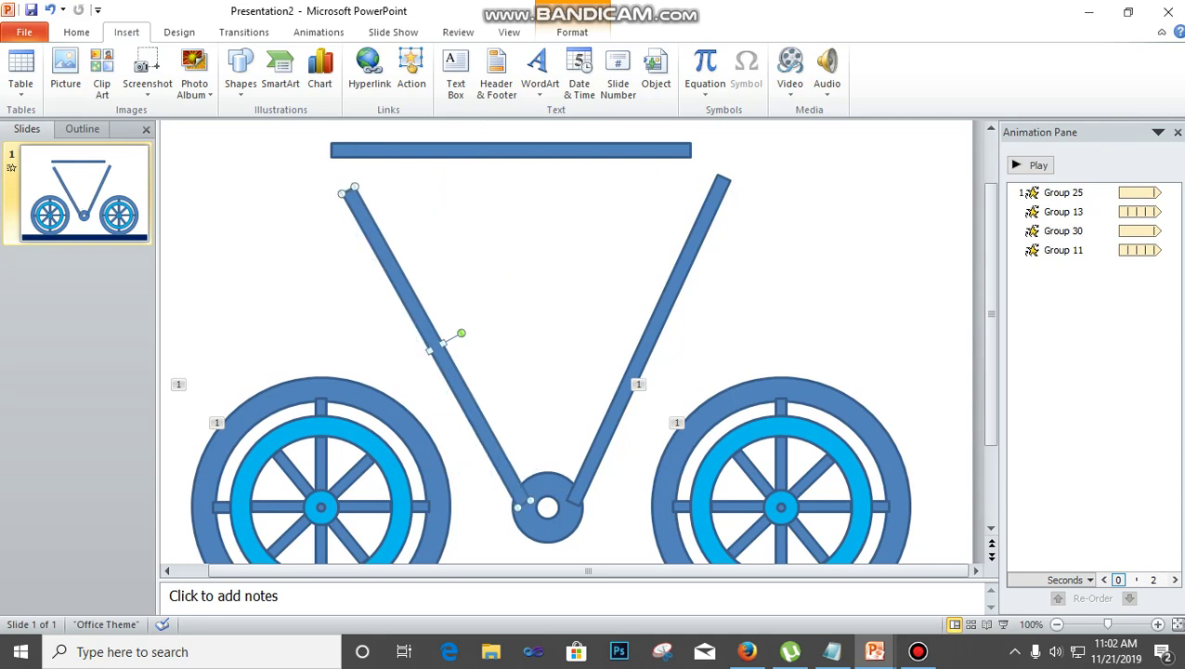
- Tilt both diagonal bars further outward so they form a wider V above the central ring
drag(461, 332, 418, 355)
click(649, 340)
drag(675, 352, 688, 372)
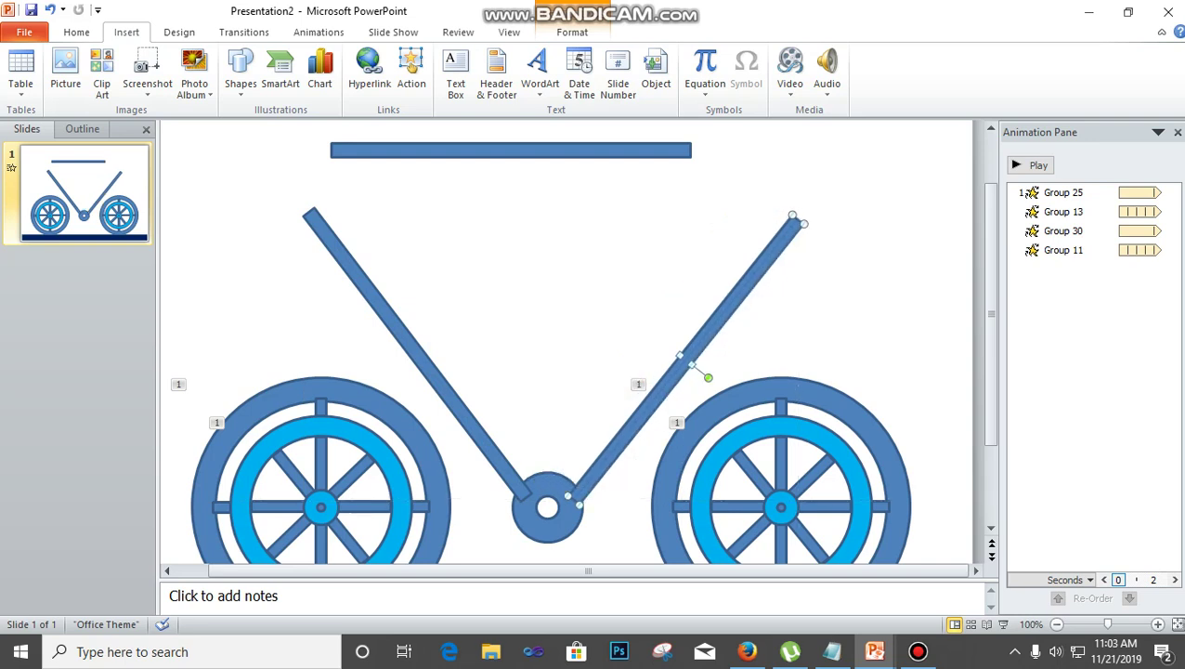
- Duplicate the horizontal bar at the slide's top and place the copy as a crossbar between the two diagonals
click(510, 150)
key(ctrl+d)
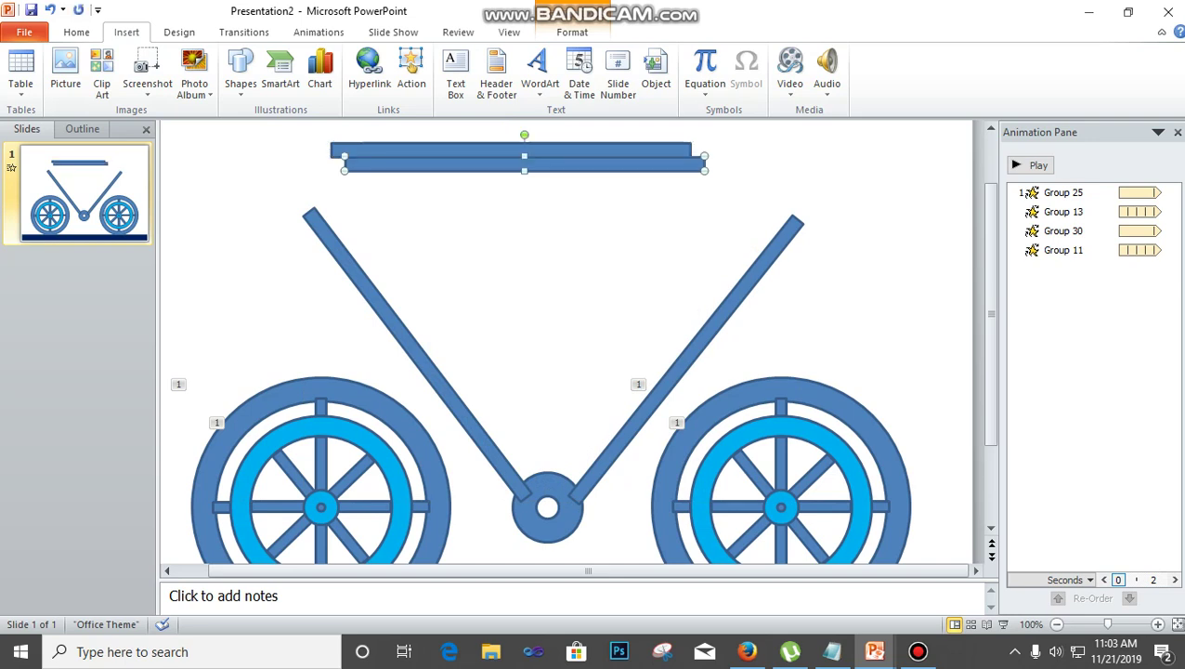
drag(525, 164, 550, 300)
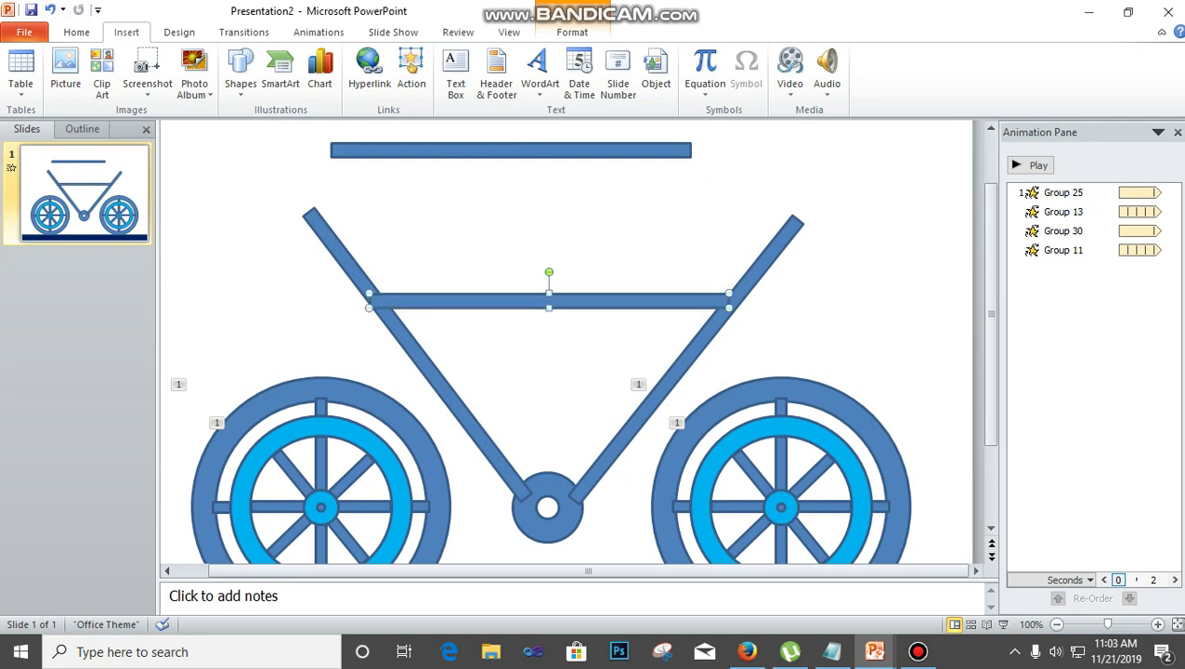
- Shorten the right diagonal bar so it ends at the right end of the crossbar
click(685, 361)
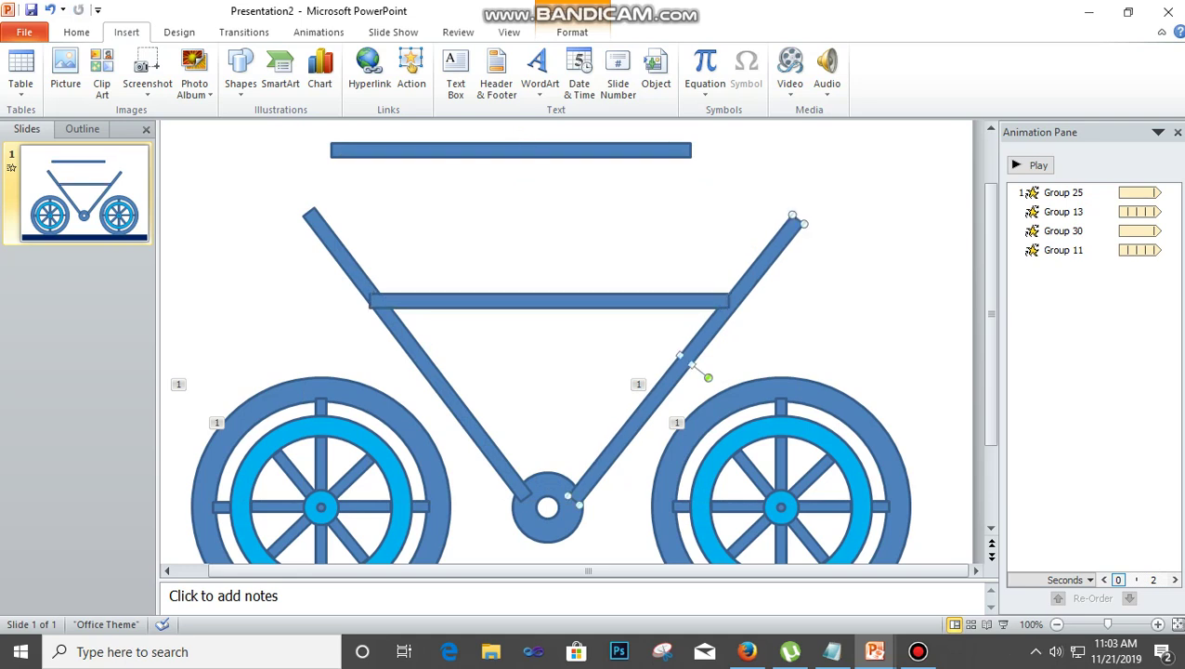
drag(686, 360, 687, 363)
drag(761, 264, 734, 299)
drag(793, 215, 731, 292)
- Make a front fork from a steeply tilted copy of the top bar, running from the right wheel's hub to slightly above the crossbar
click(595, 149)
drag(510, 150, 700, 221)
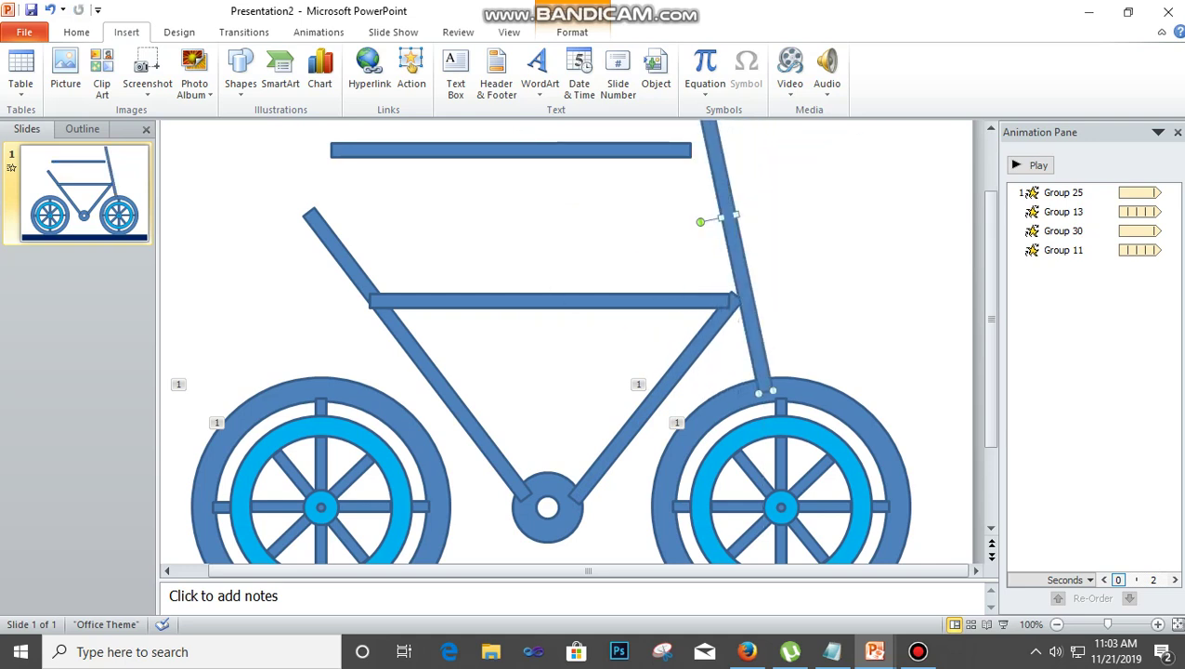
drag(740, 306, 755, 425)
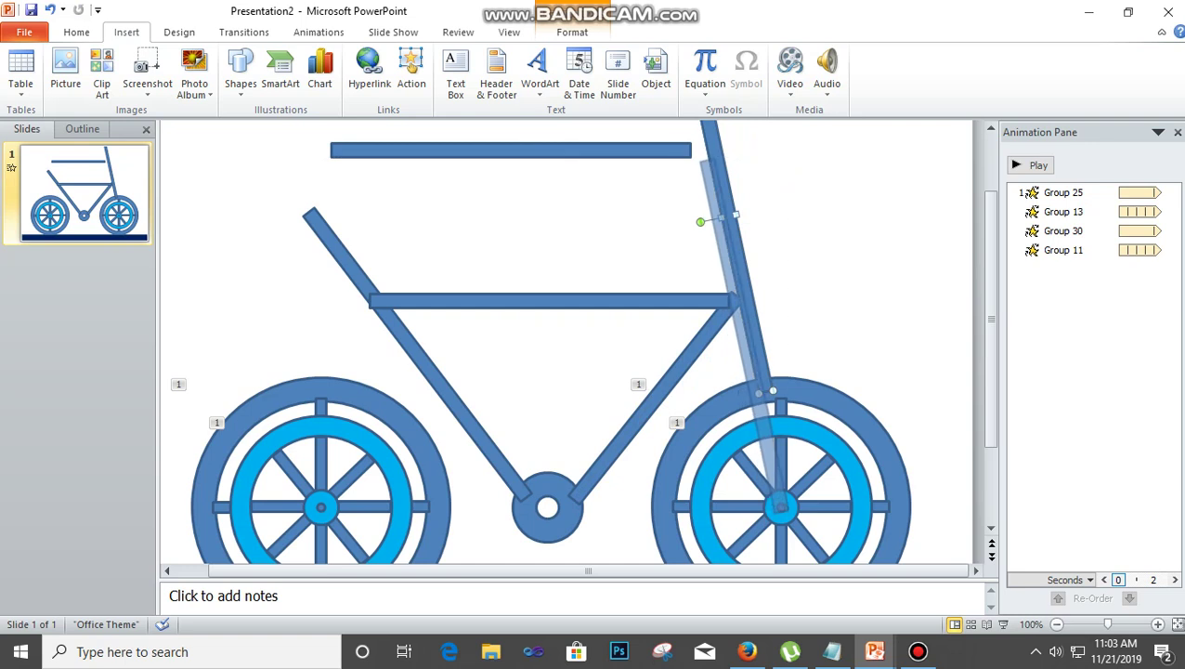
drag(743, 376, 743, 376)
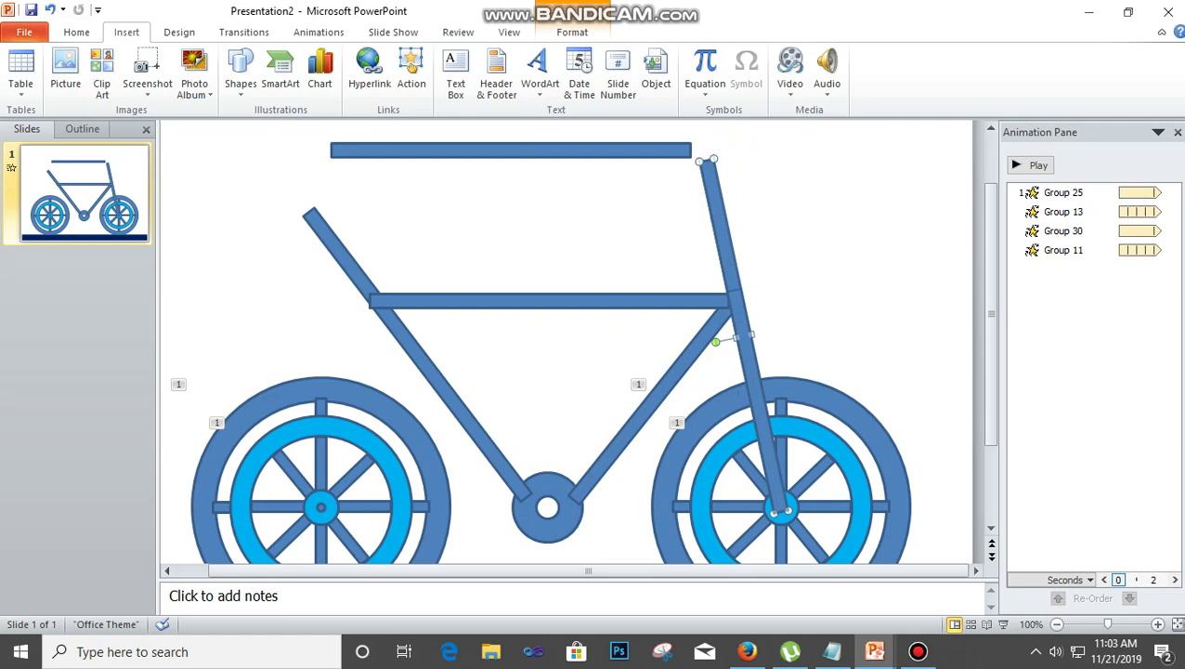
drag(699, 161, 710, 223)
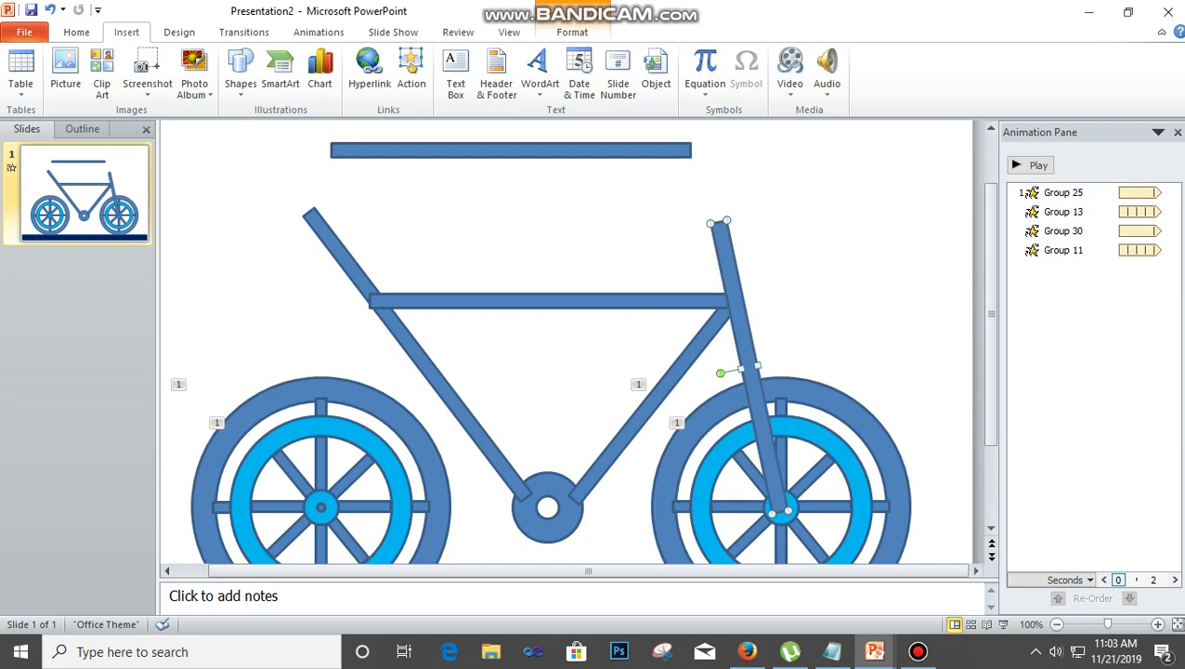
- Place a mirrored copy of the front fork on the left wheel's hub, leaning toward the crossbar's left end
click(510, 150)
click(750, 367)
drag(748, 364, 321, 361)
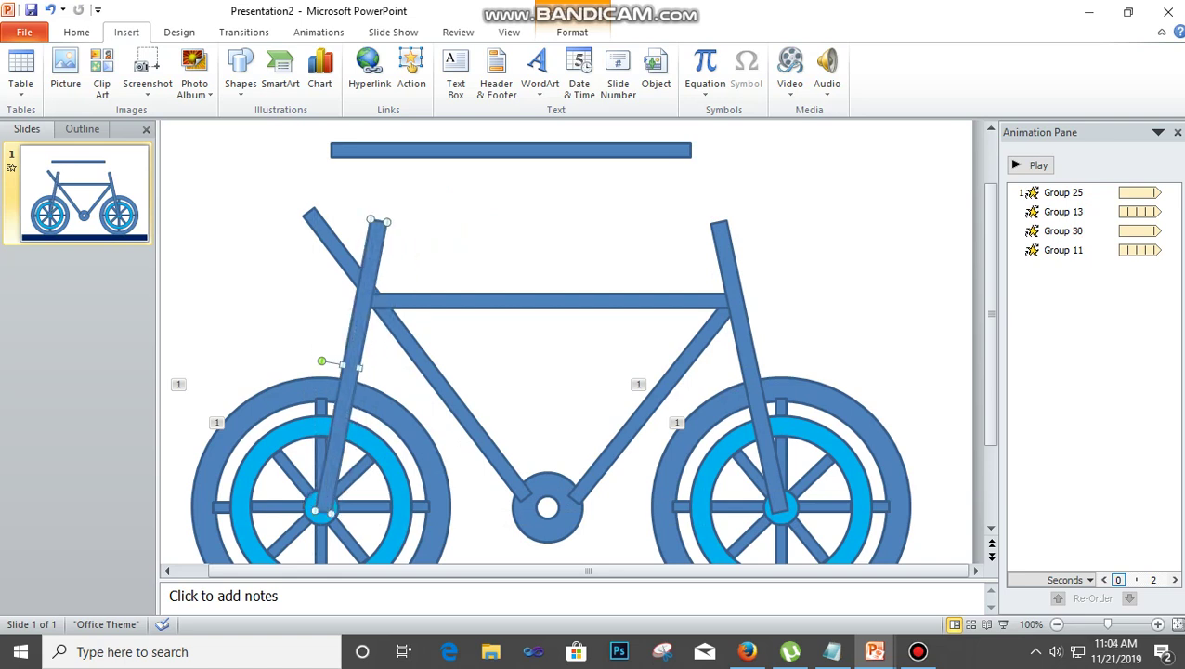
- Shorten the rear fork to the frame joint at the crossbar's left end and tilt it to line up with the joint and hub
drag(387, 222, 376, 249)
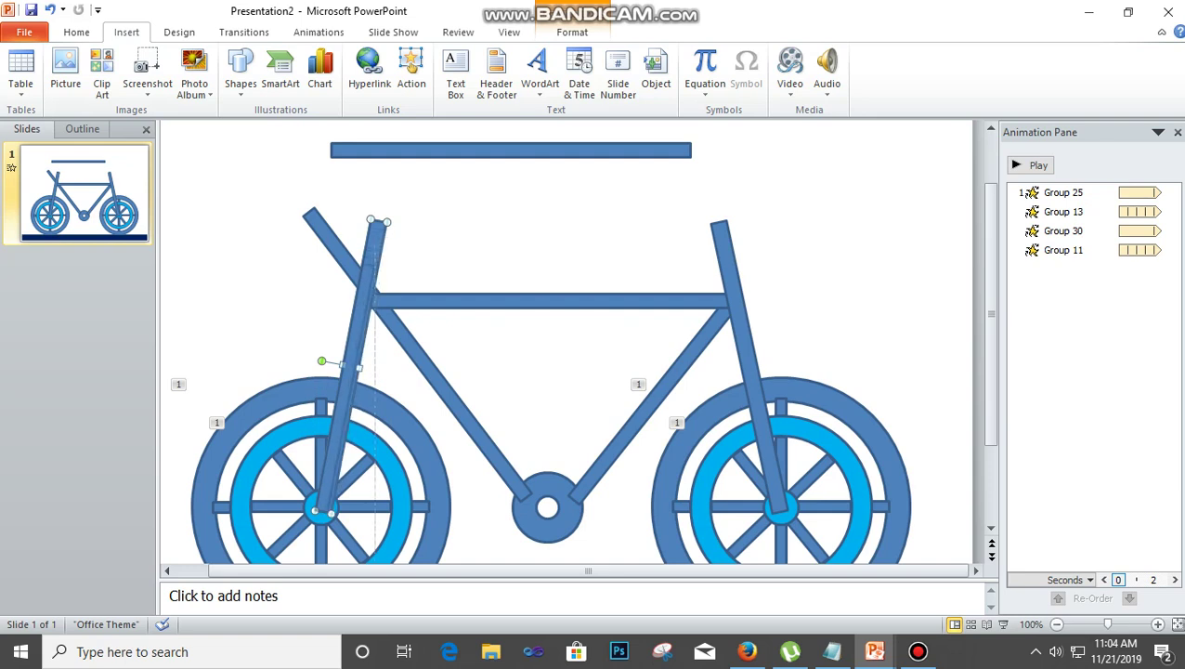
drag(323, 362, 322, 363)
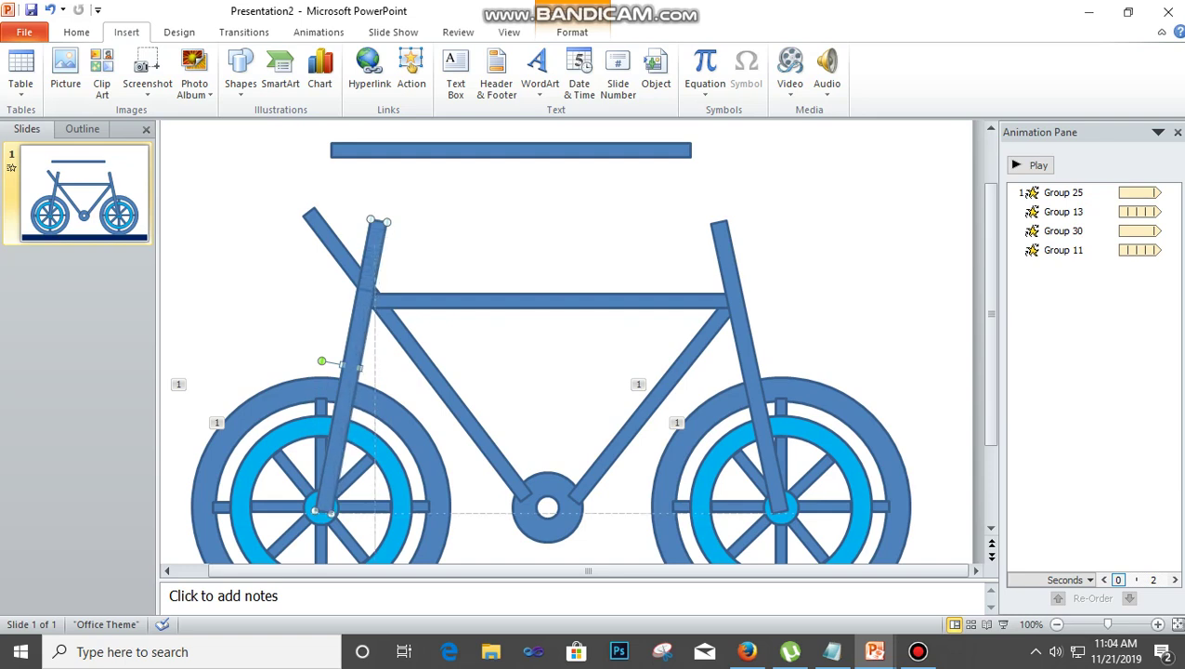
drag(374, 290, 375, 292)
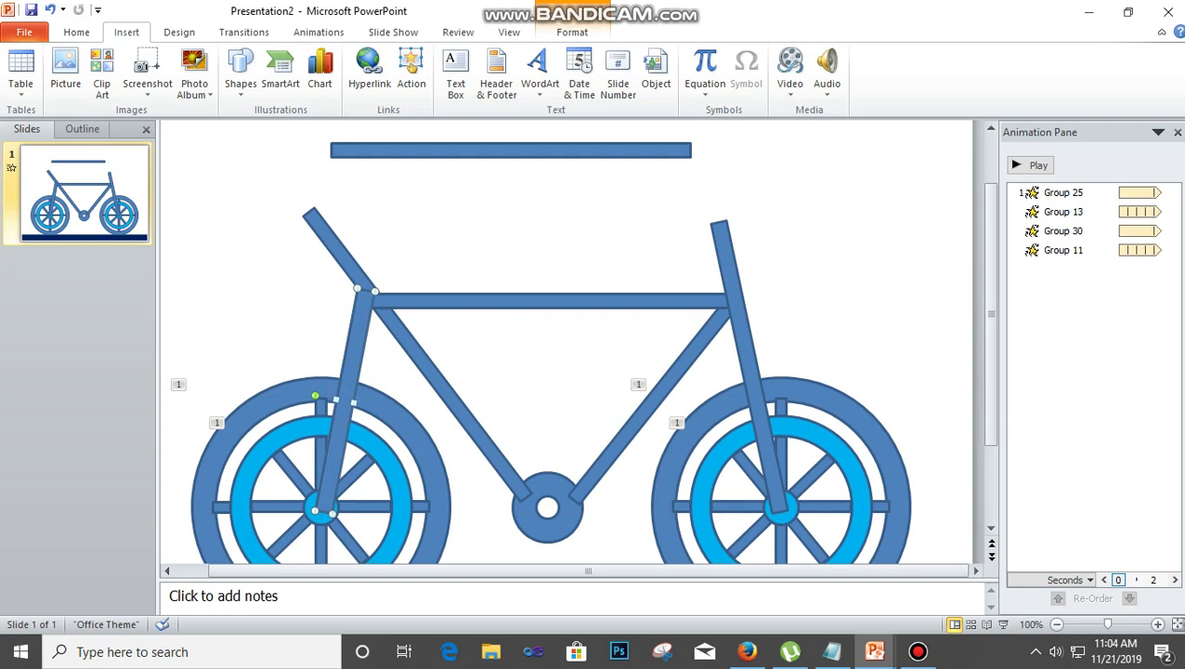
drag(315, 395, 316, 392)
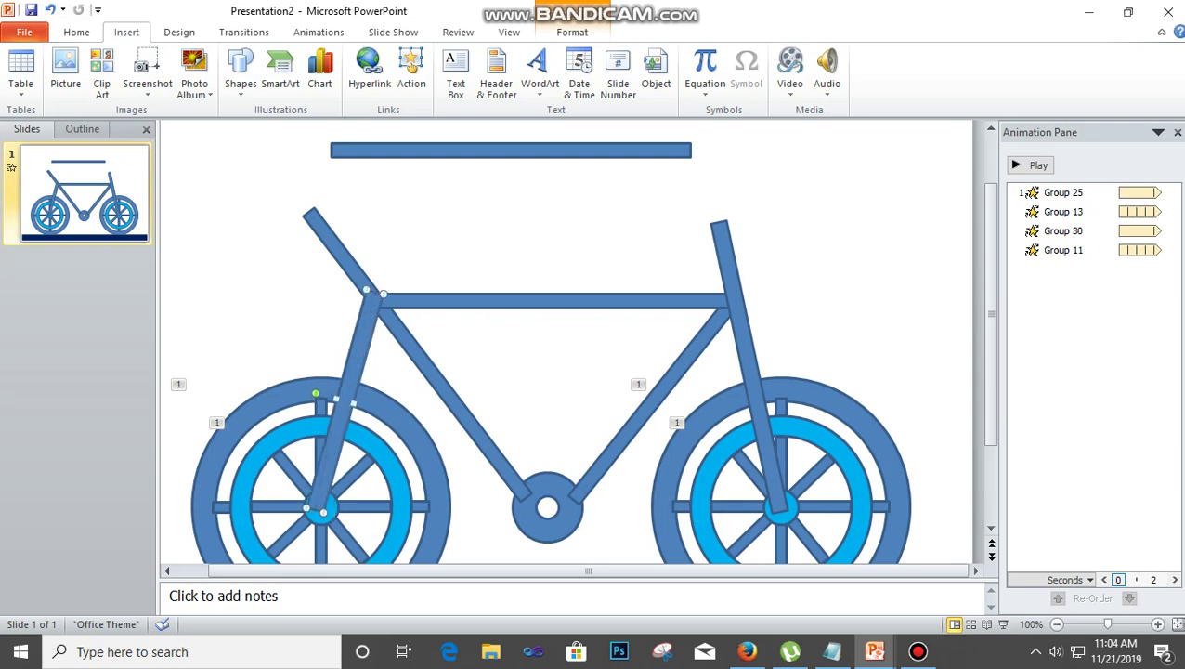
key(ctrl+z)
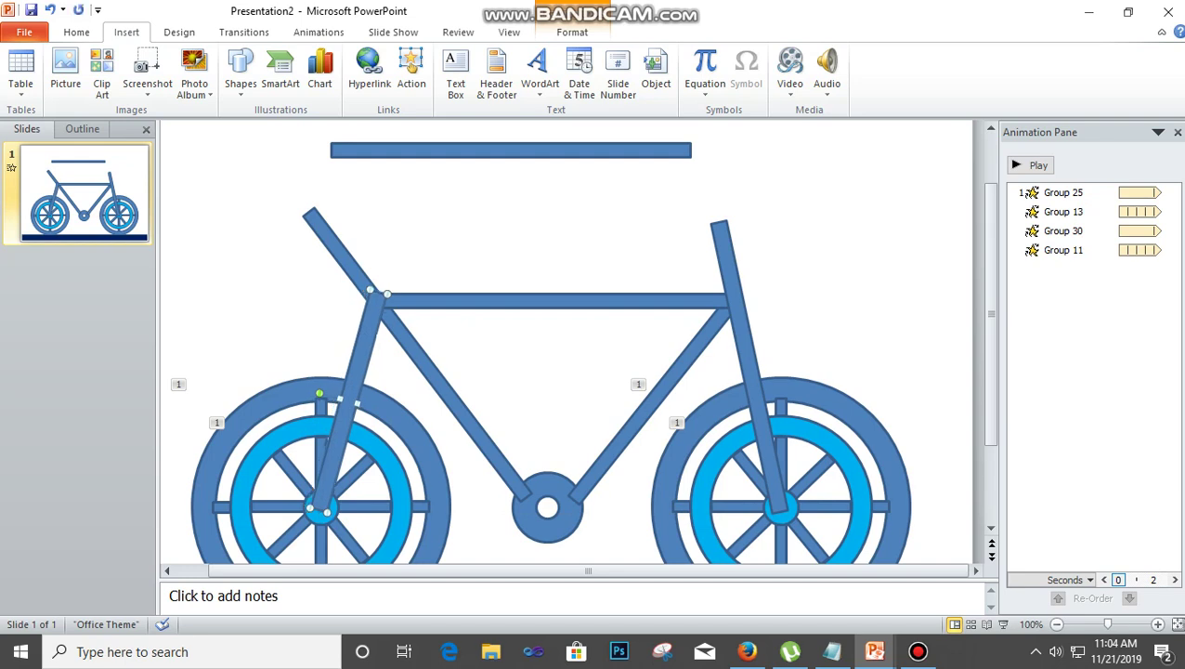
- Resize the spare top bar to about 2.13" by 0.22" and place it across the front fork's upper end as a handlebar
click(510, 149)
drag(330, 157, 511, 162)
drag(600, 156, 709, 229)
right_click(748, 230)
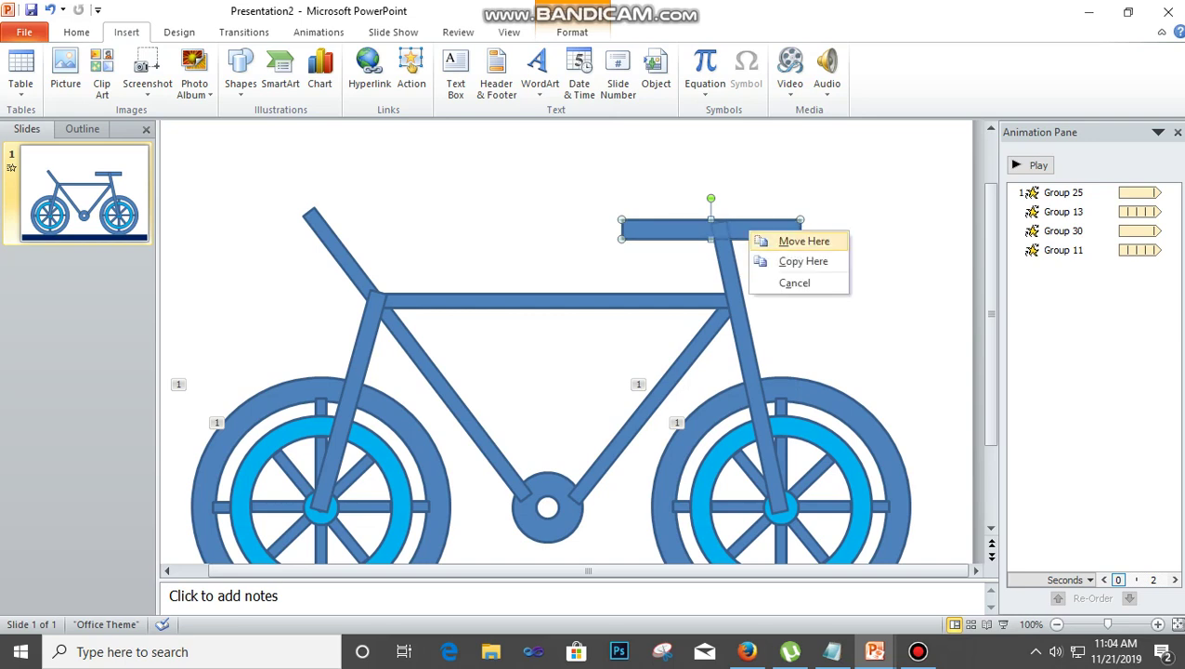
key(Escape)
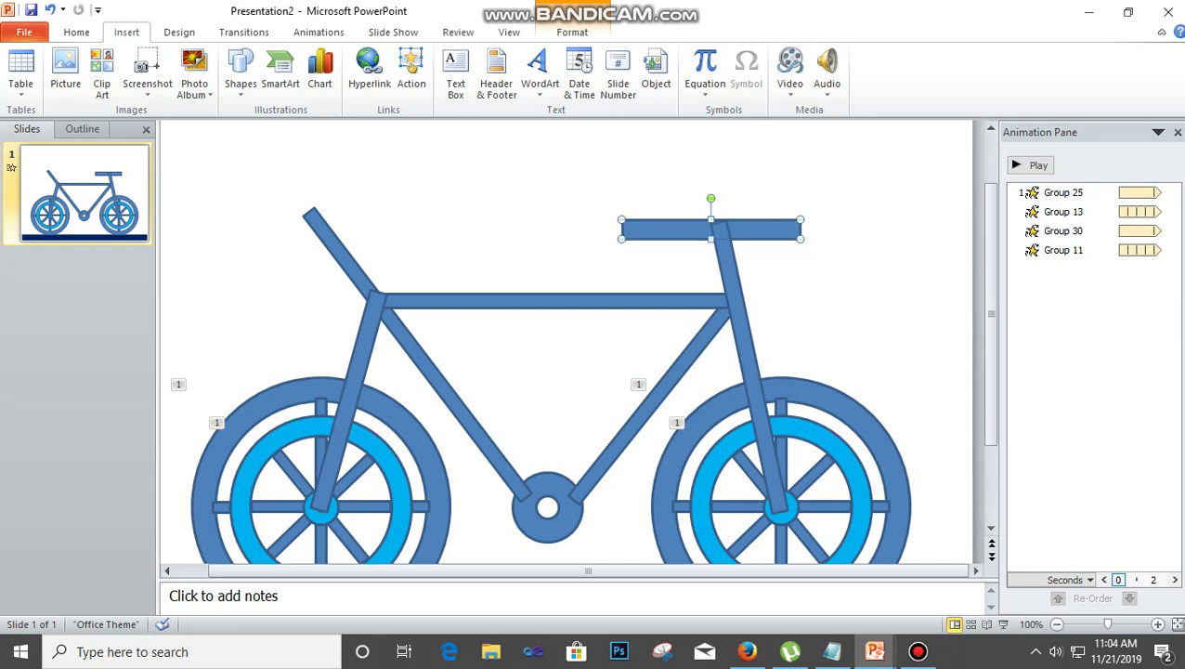
- Bring the handlebar in front of the fork and nudge it right to centre it on the fork
right_click(644, 224)
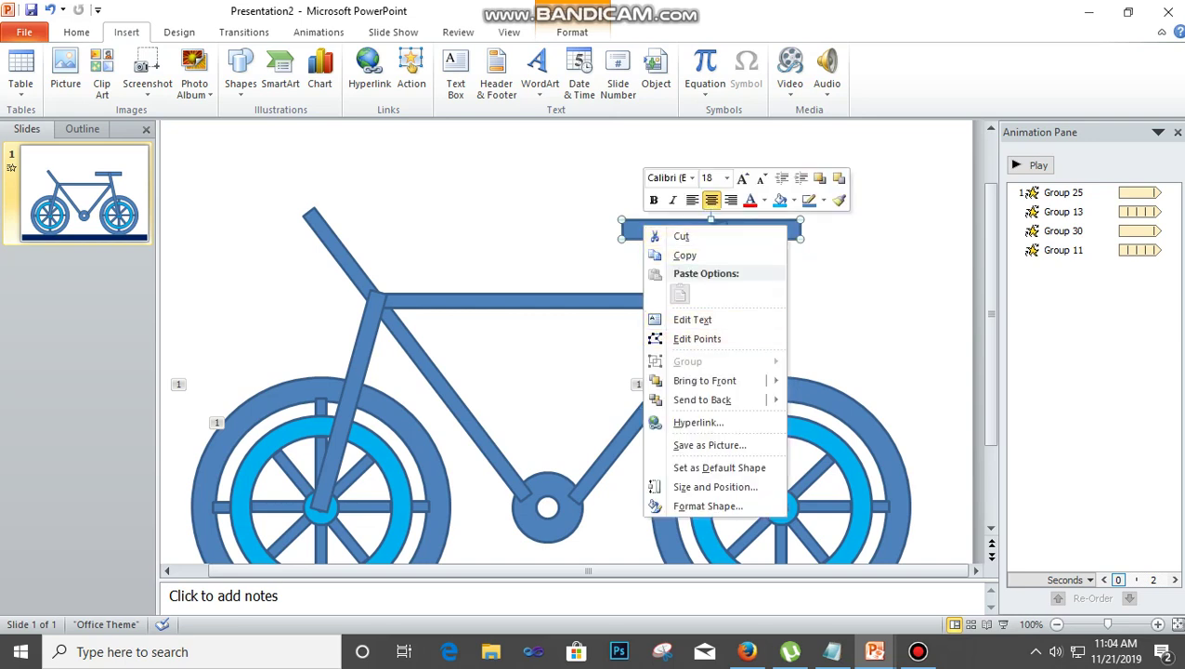
mouse_move(704, 380)
click(855, 382)
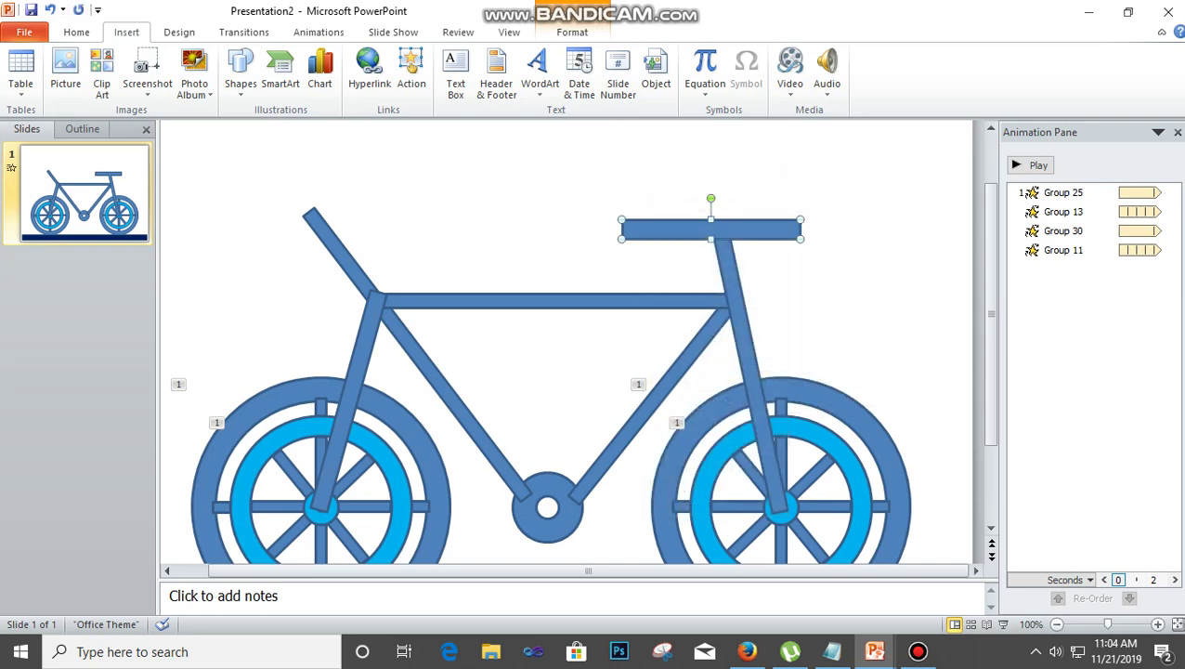
key(Right)
key(Right)
- Fill the handlebar with the standard Light Blue colour
click(572, 31)
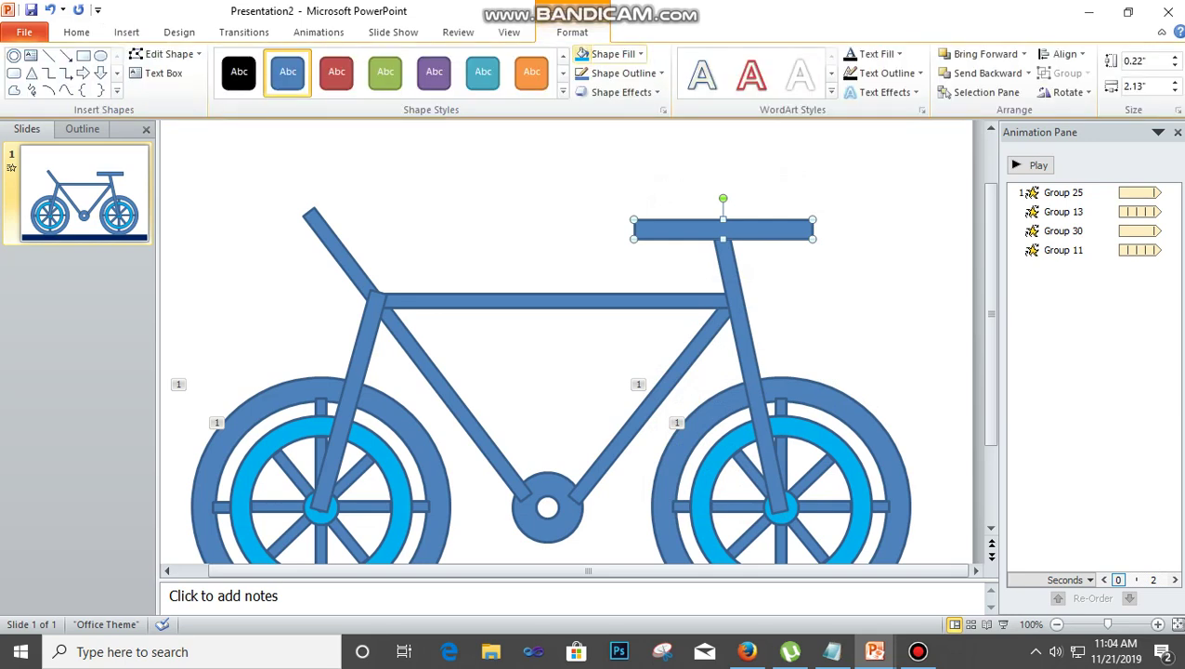
click(608, 53)
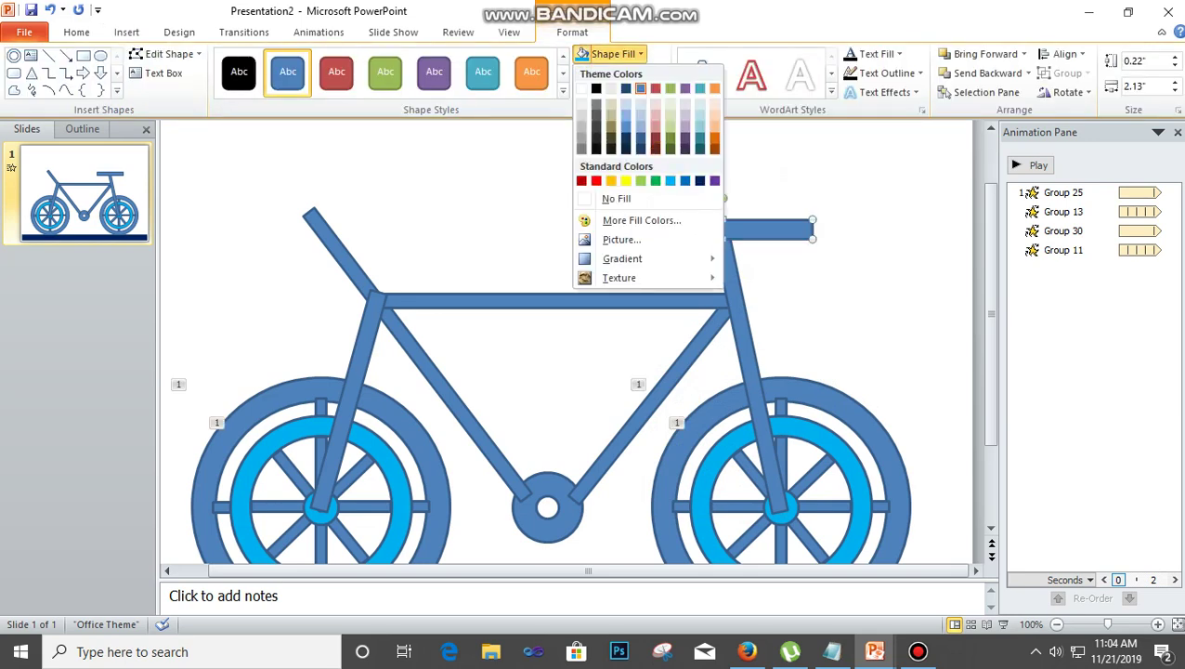
click(670, 180)
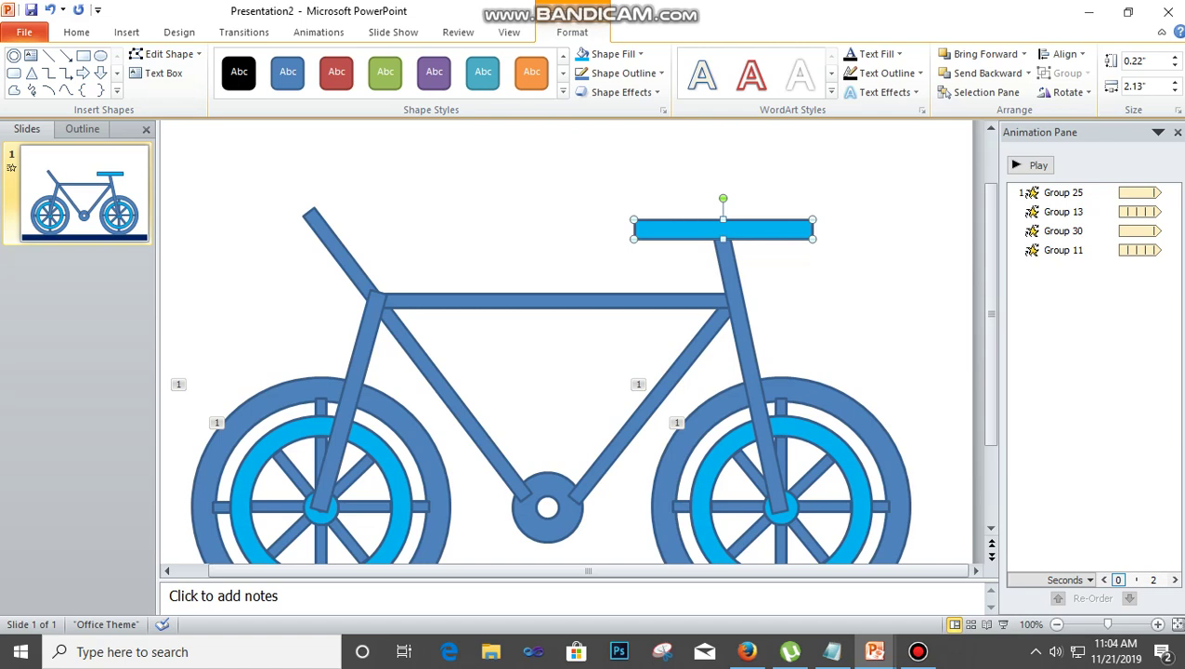
- Draw a small rounded rectangle above the crossbar and reduce the handlebar's height to about 0.12"
click(116, 90)
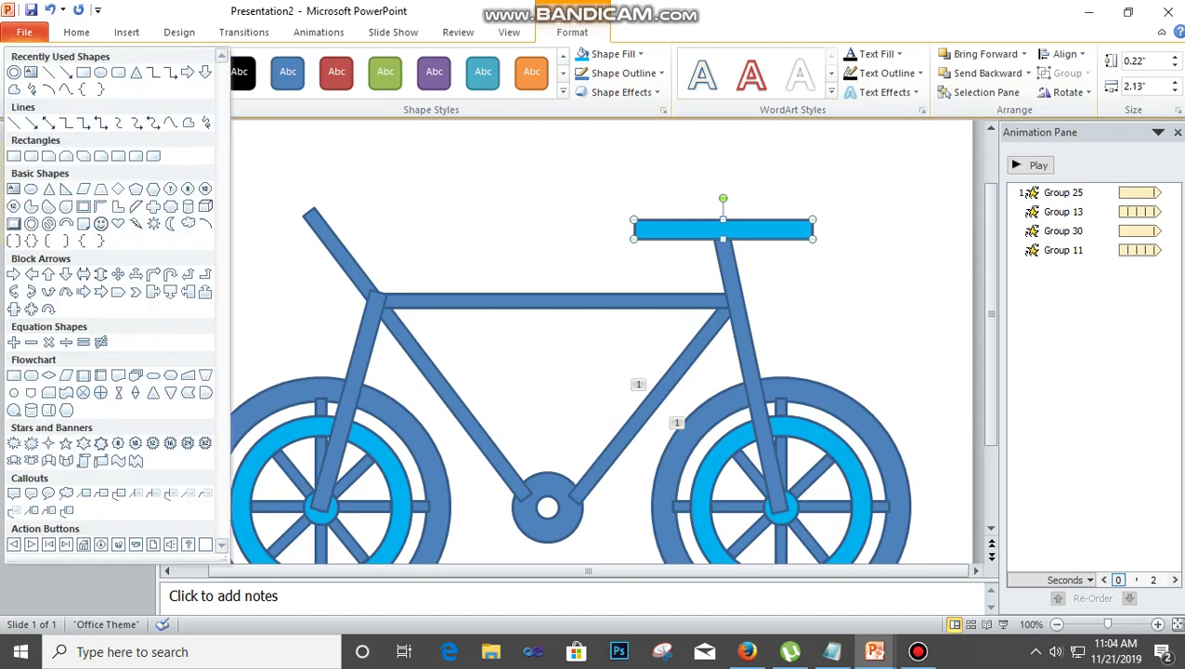
click(119, 72)
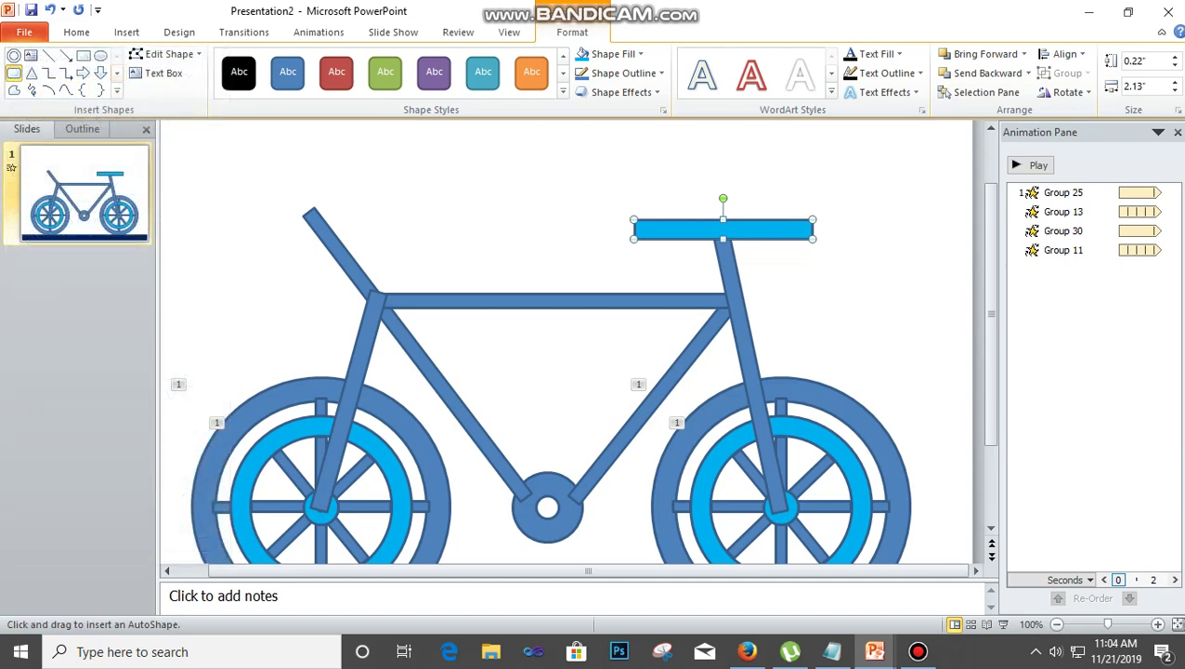
drag(608, 204, 508, 210)
click(723, 230)
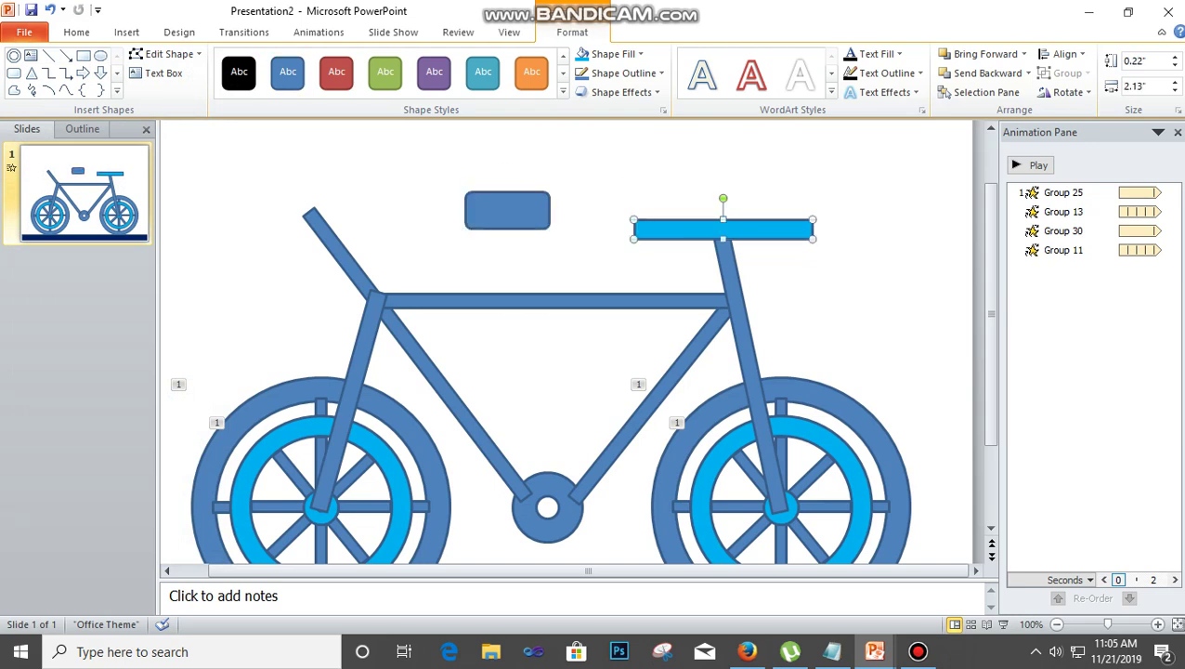
drag(724, 230, 723, 228)
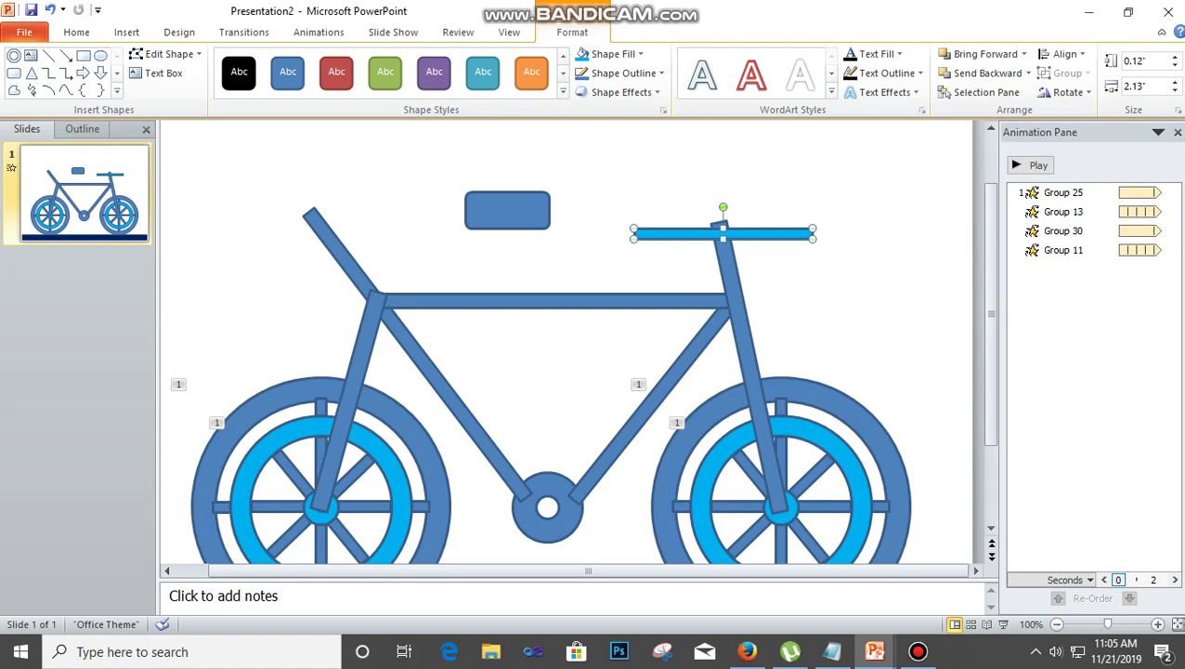
- Resize the rounded rectangle to about 0.77" by 0.25" as the handlebar's left grip, and place a duplicate on its right end
click(507, 210)
drag(507, 192, 633, 233)
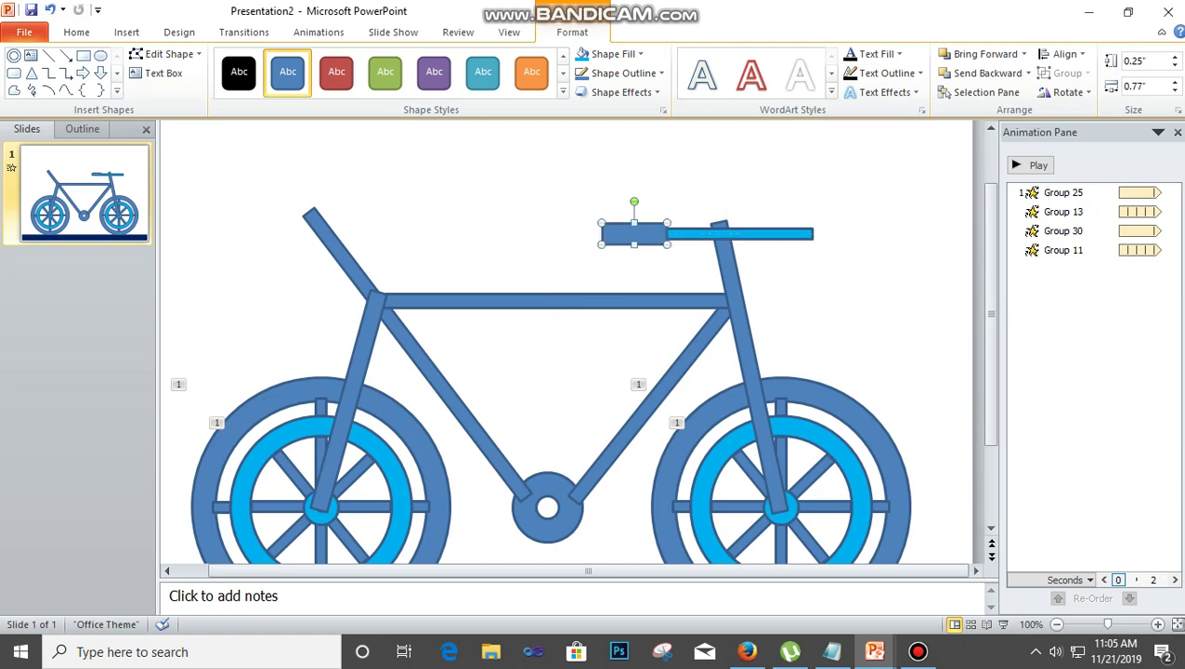
key(Up)
key(Down)
key(ctrl+d)
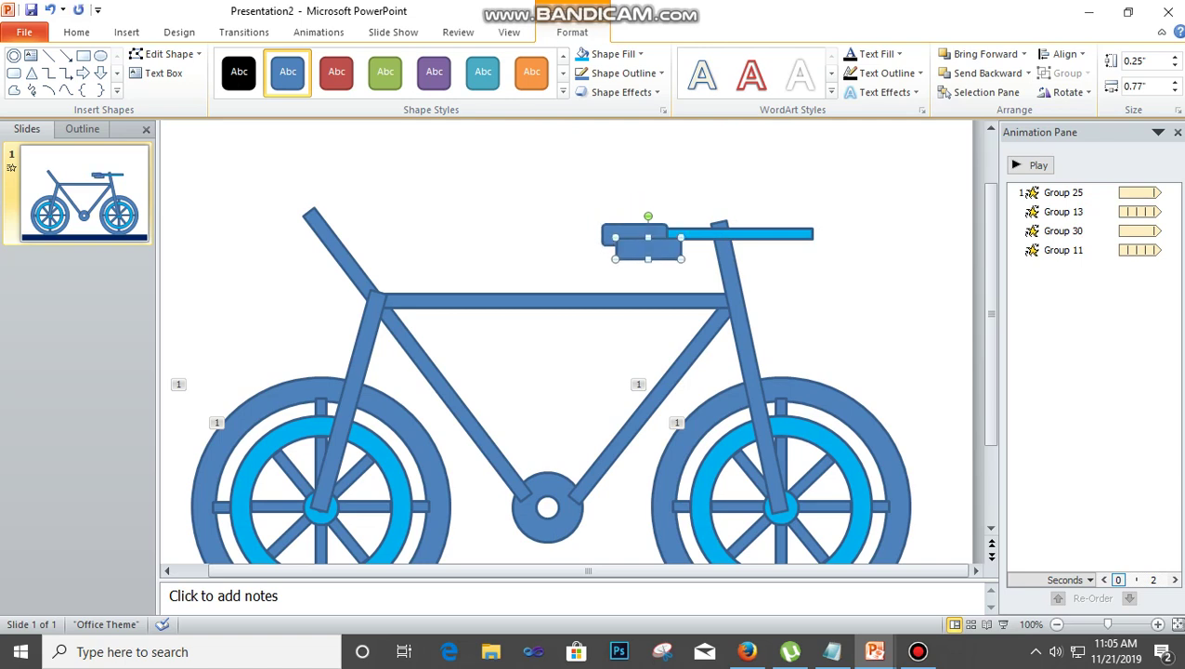
drag(648, 248, 808, 234)
- Raise the light blue handlebar and both grips to the very top of the front fork, keeping the grips aligned with the bar
click(705, 234)
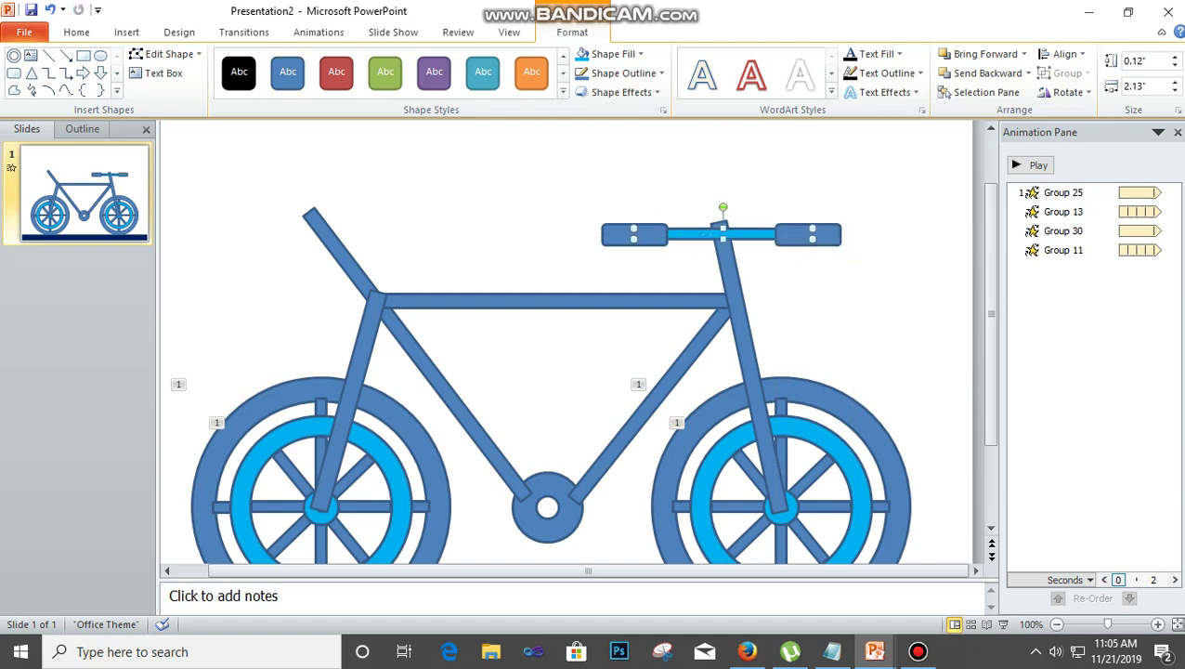
key(Up)
key(Up)
click(634, 234)
drag(634, 234, 634, 223)
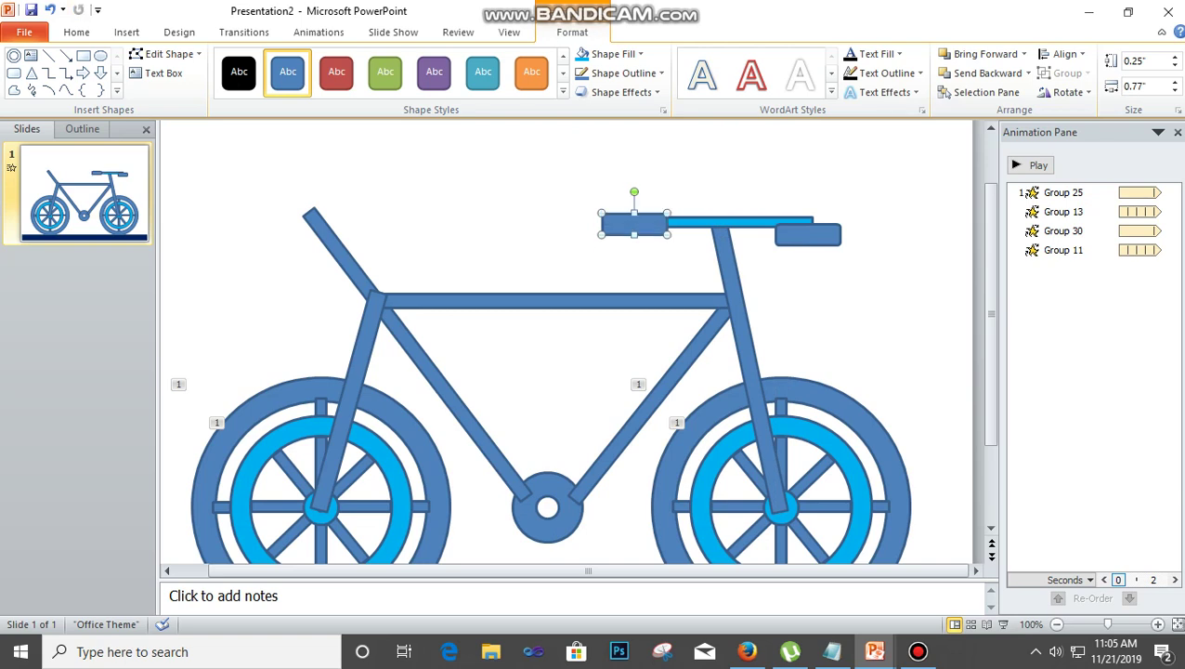
drag(808, 234, 807, 222)
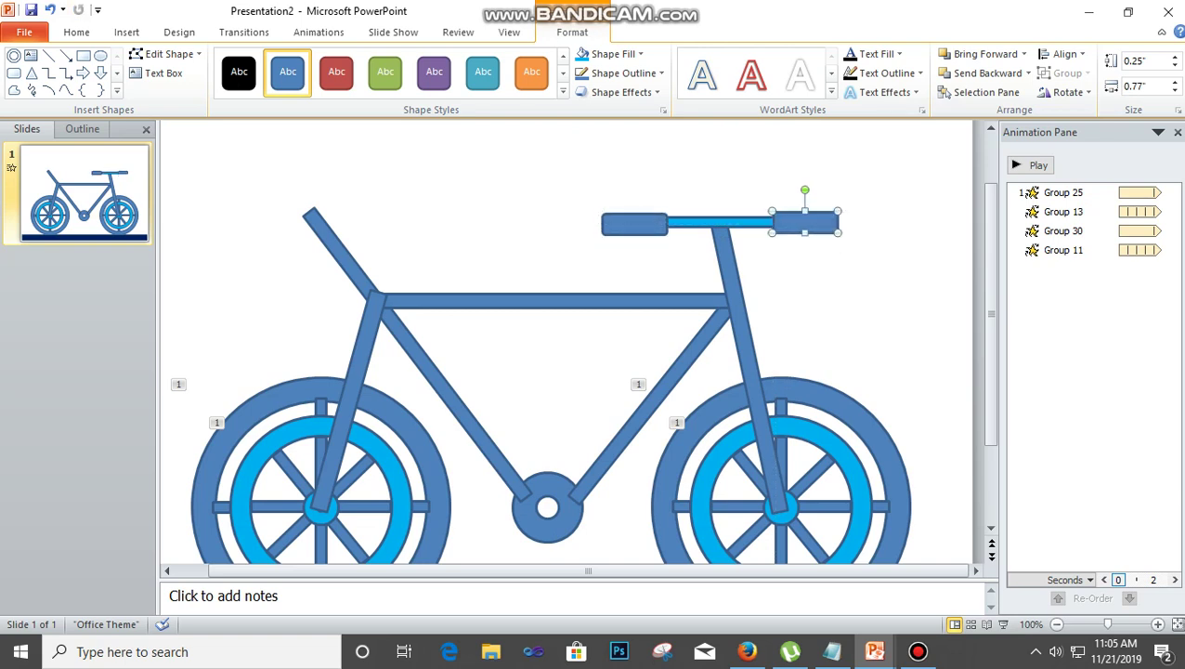
click(634, 224)
key(Up)
key(Escape)
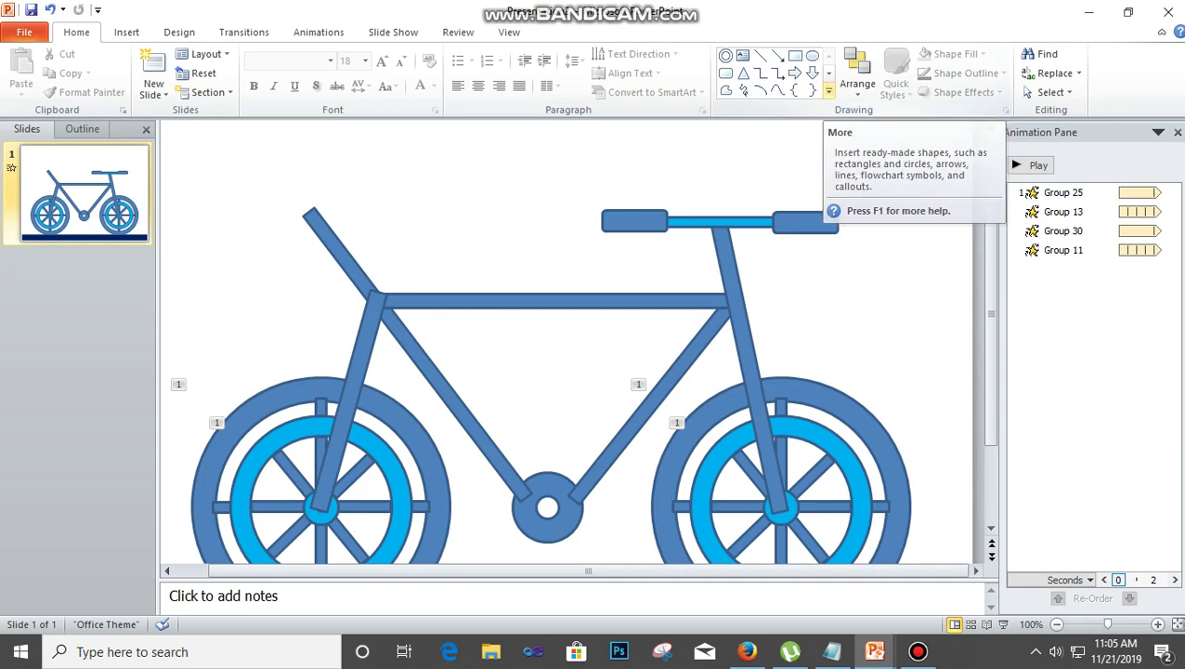
- Draw a teardrop as the seat above the seat post, rotate it nearly upside down, and shrink it to about 2.27" by 0.45"
click(828, 90)
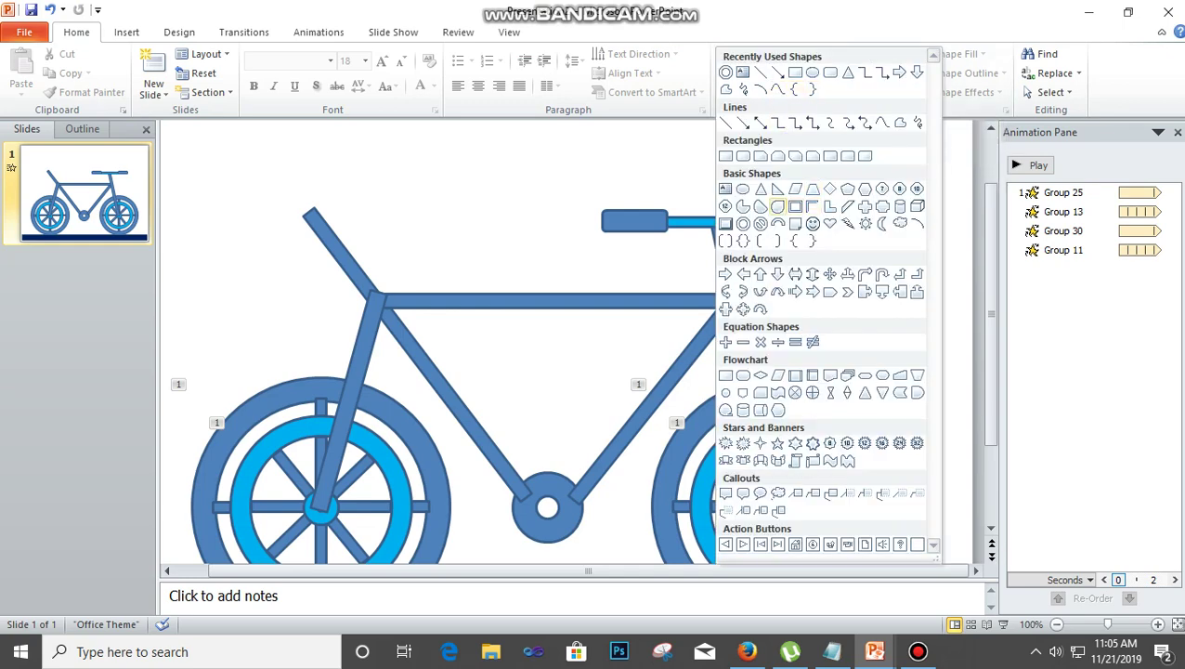
click(779, 208)
drag(190, 160, 412, 208)
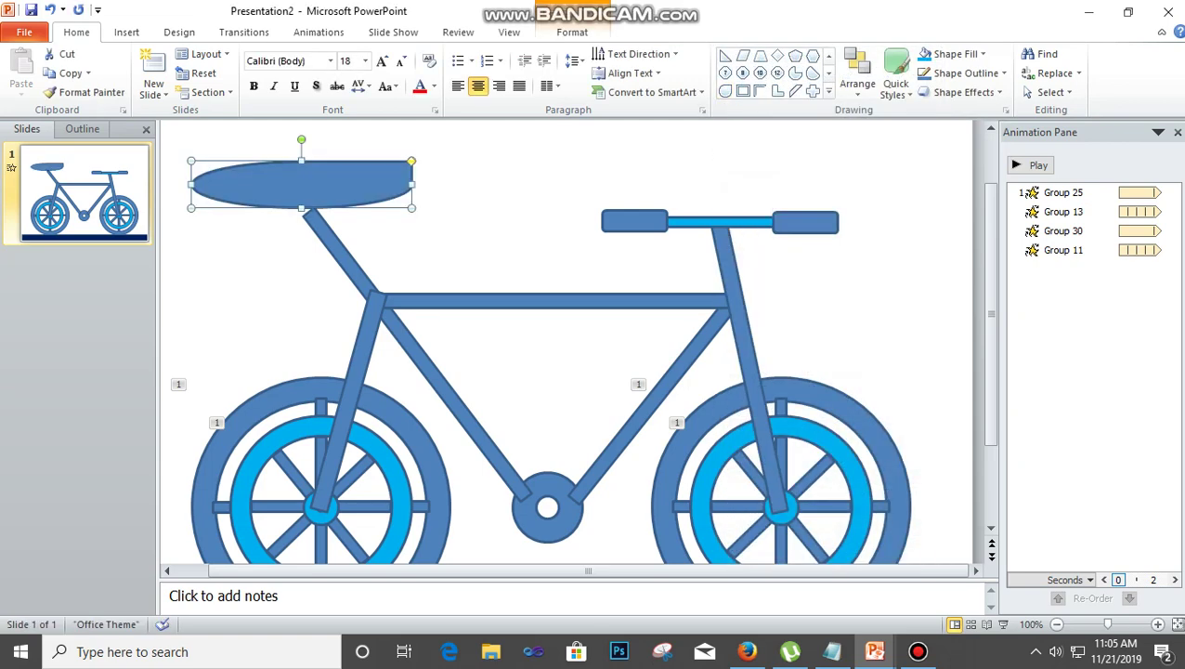
drag(301, 139, 306, 246)
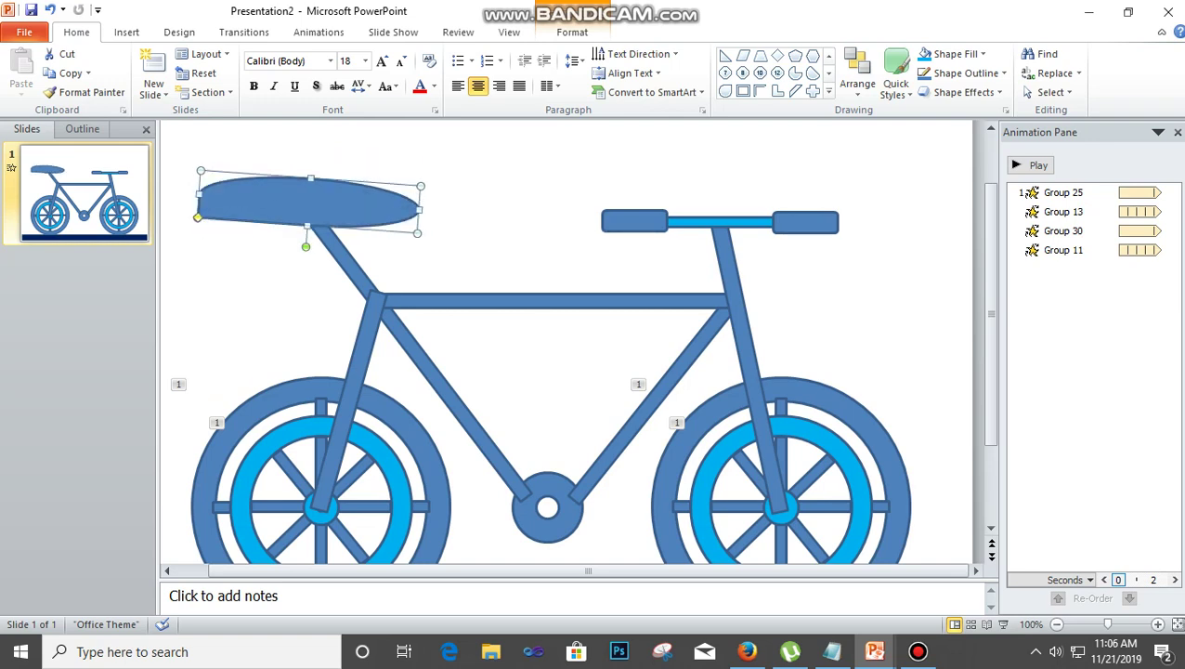
drag(200, 170, 230, 181)
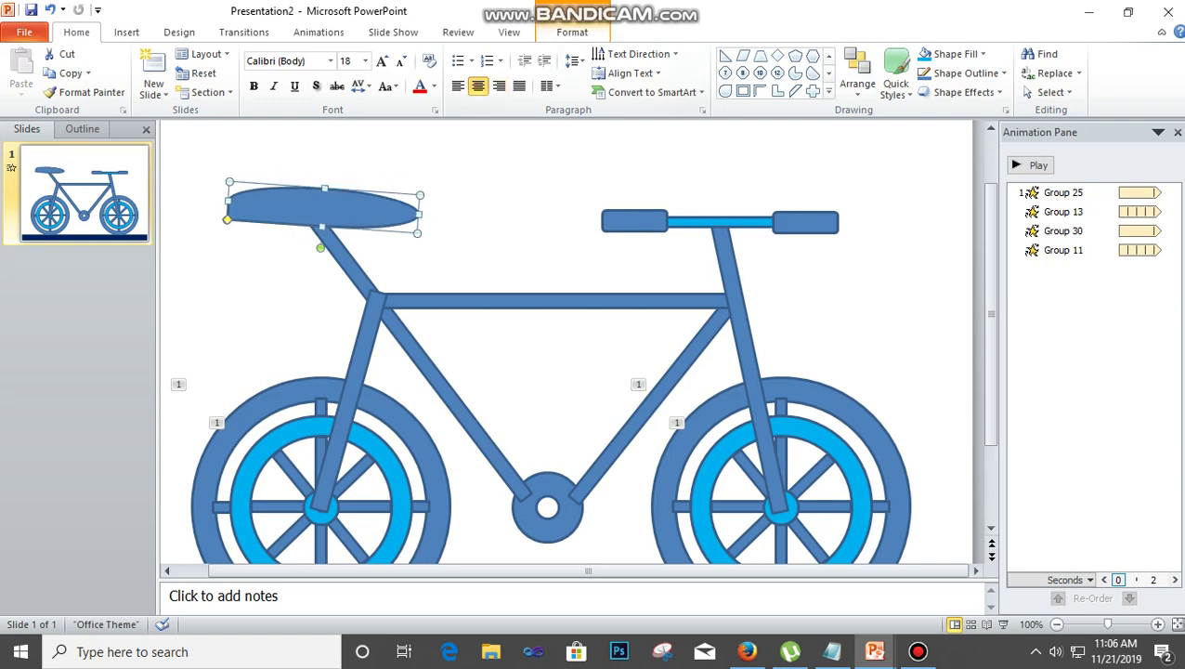
- Fill the bicycle seat with the standard Light Blue colour
click(572, 32)
click(614, 54)
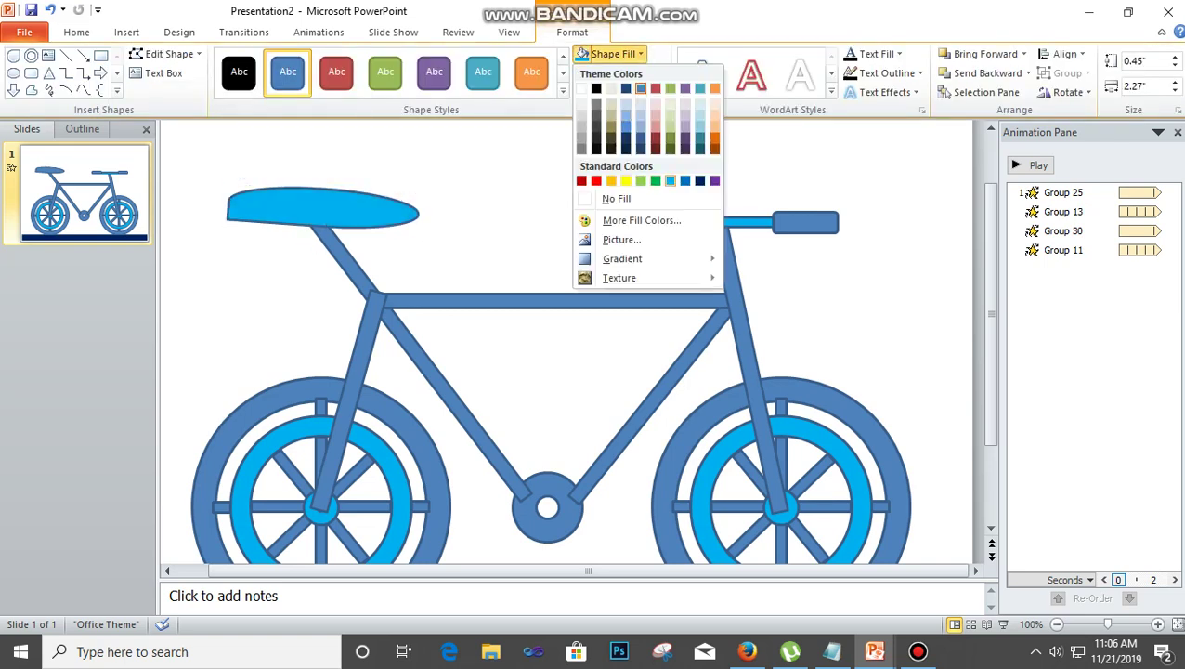
click(671, 181)
key(Escape)
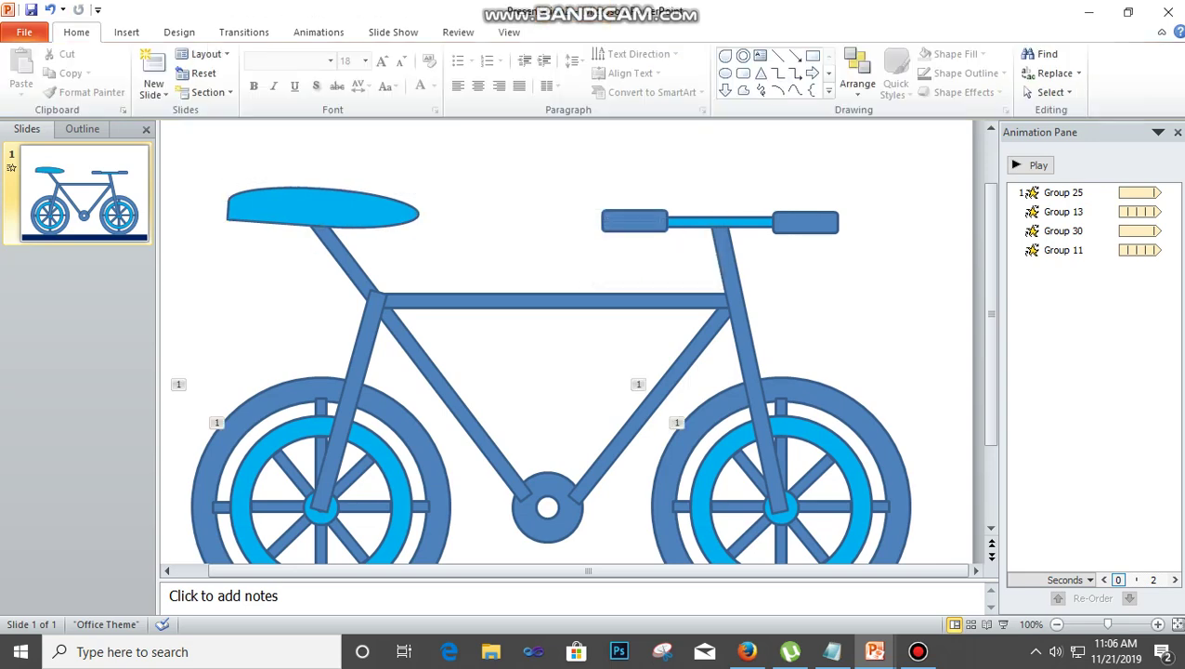
- Apply the Module theme to the presentation to recolour the bicycle
scroll(567, 342, down, 2)
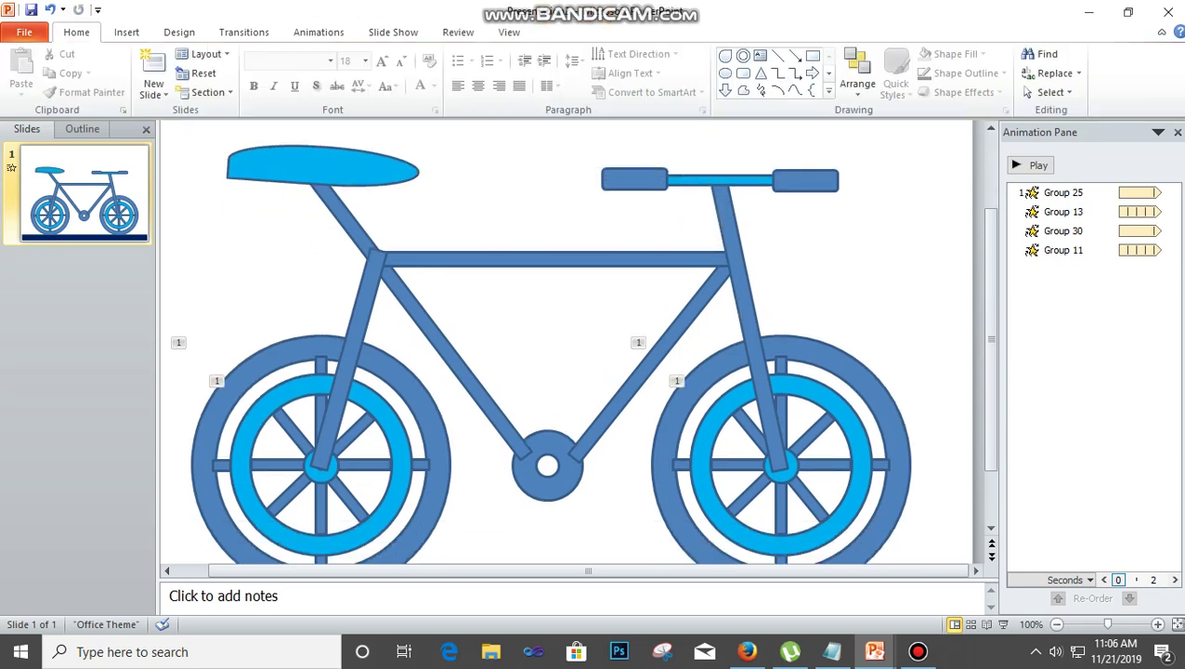
scroll(576, 353, up, 1)
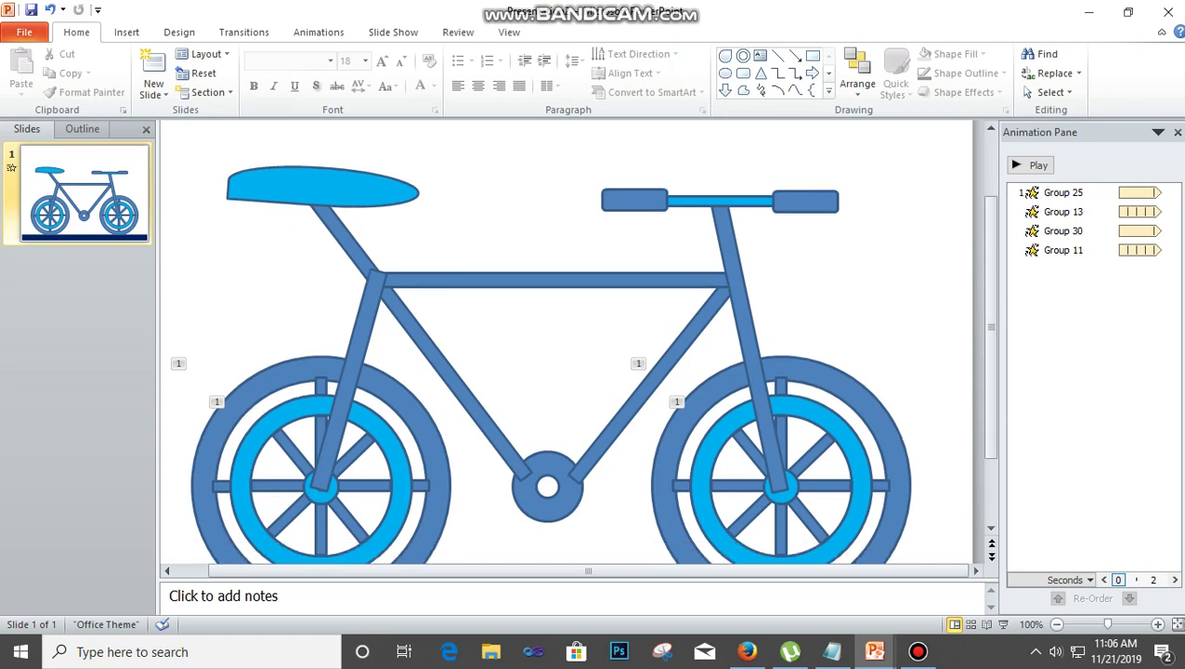
click(180, 32)
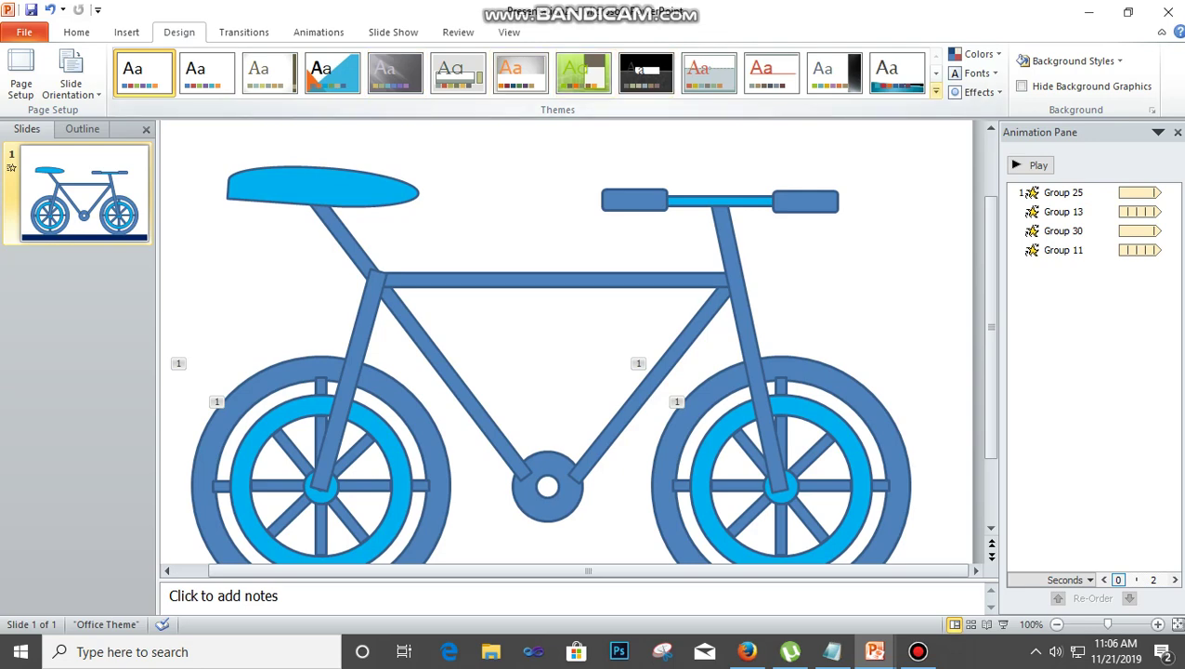
click(936, 91)
click(935, 91)
click(831, 209)
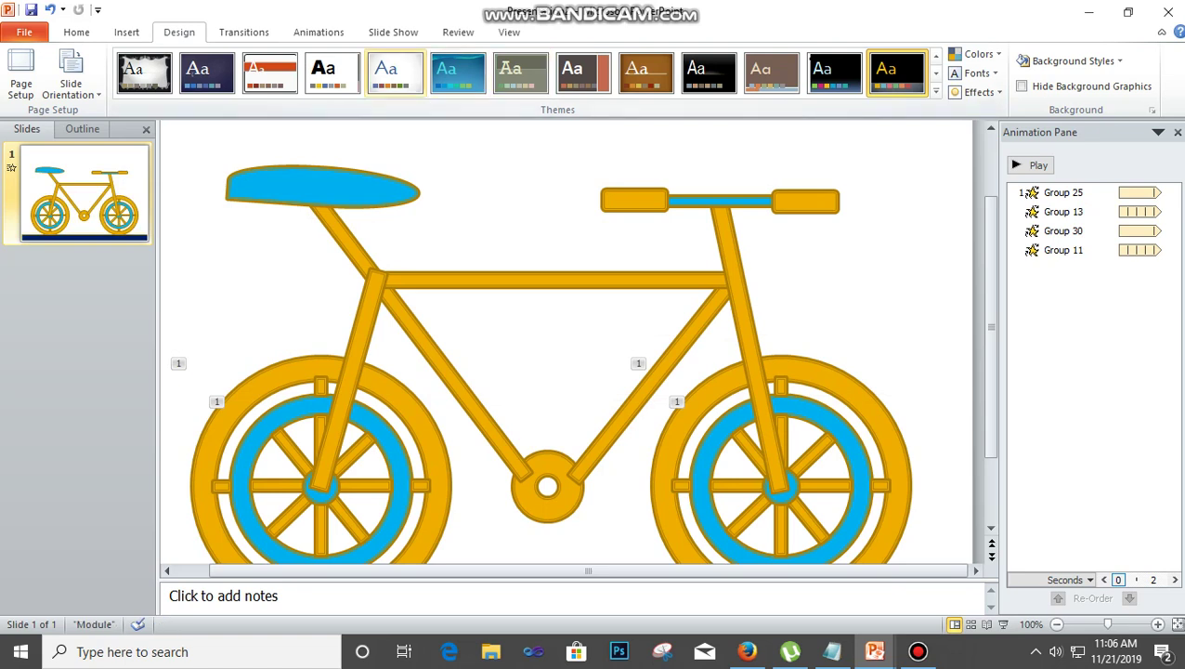
- Make all slides advance automatically after 00:00.00 instead of on a mouse click
click(243, 32)
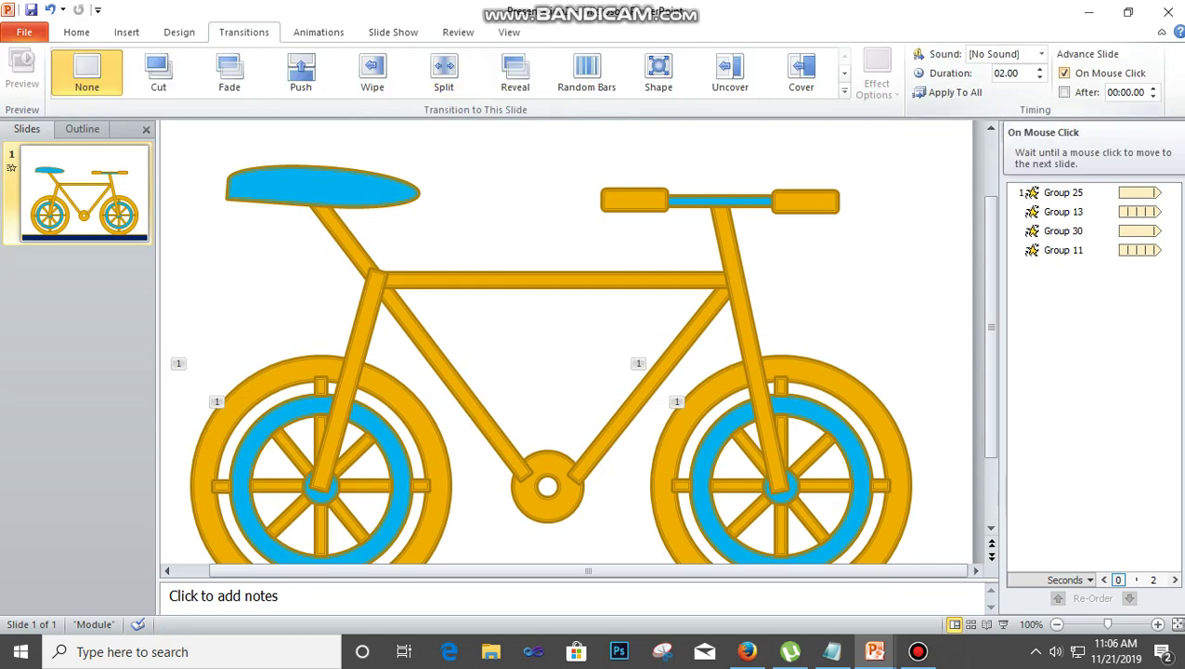
click(1065, 73)
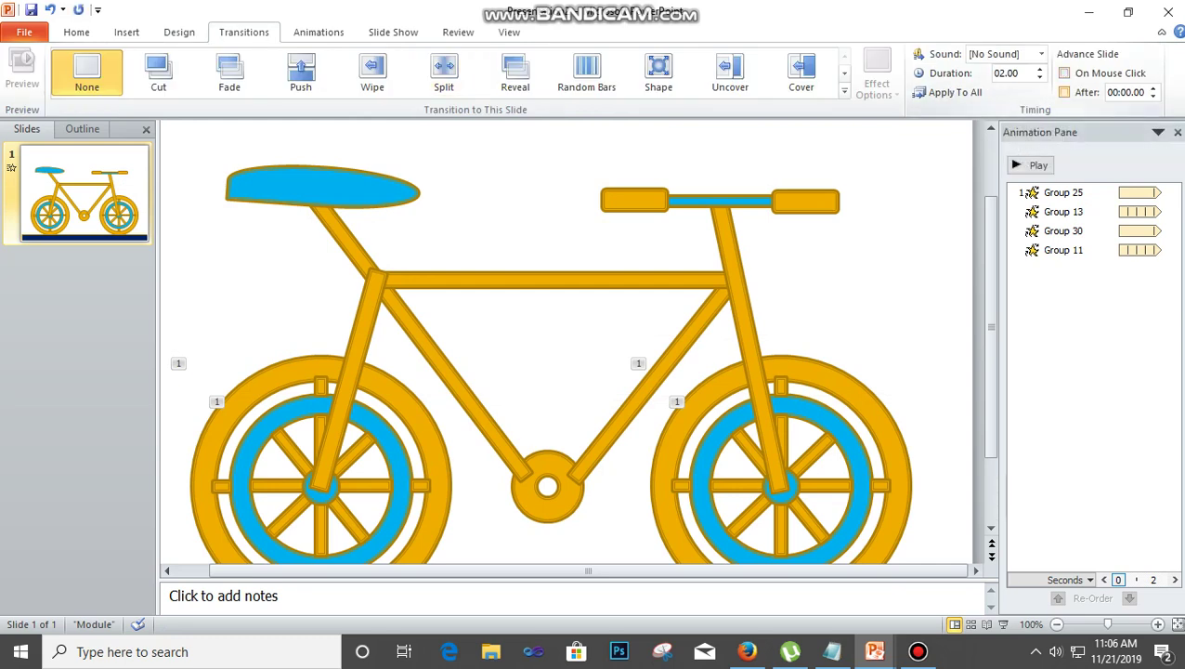
click(956, 92)
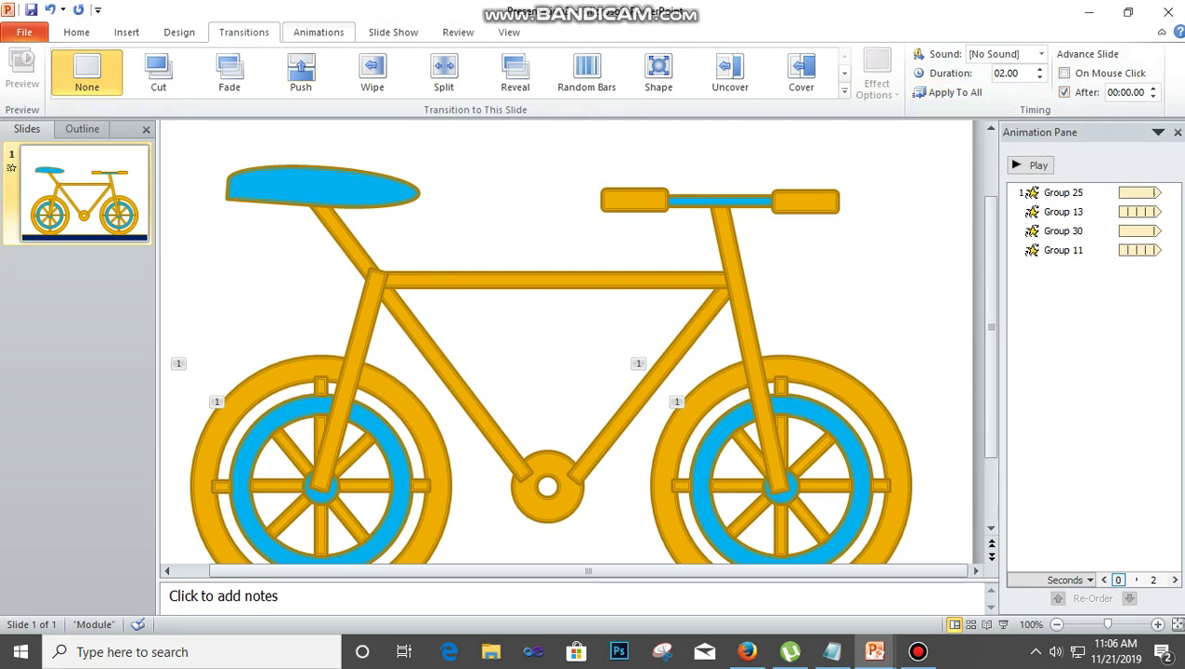
- Set up the slide show to loop continuously until 'Esc'
click(393, 32)
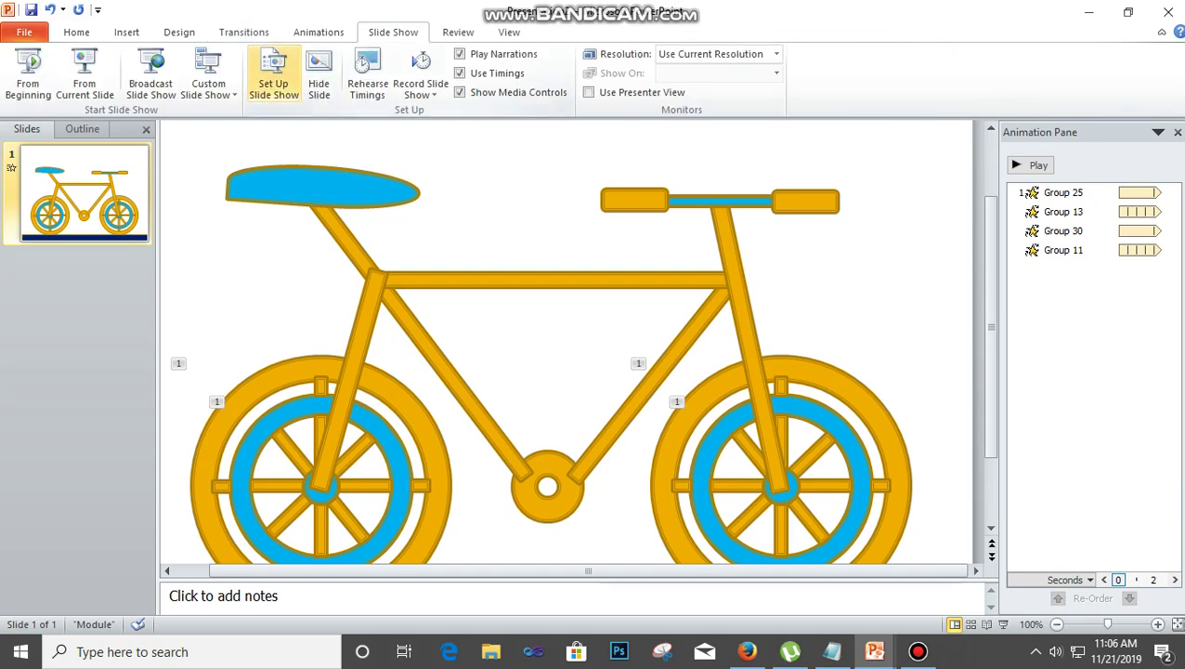
click(273, 77)
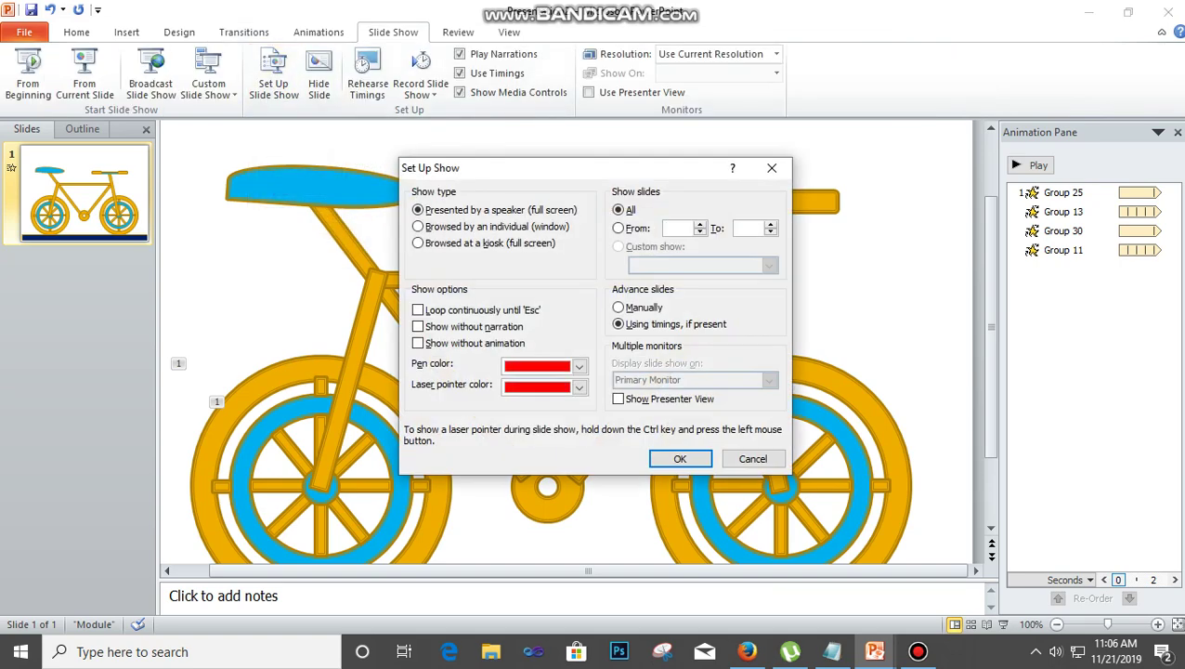
click(418, 310)
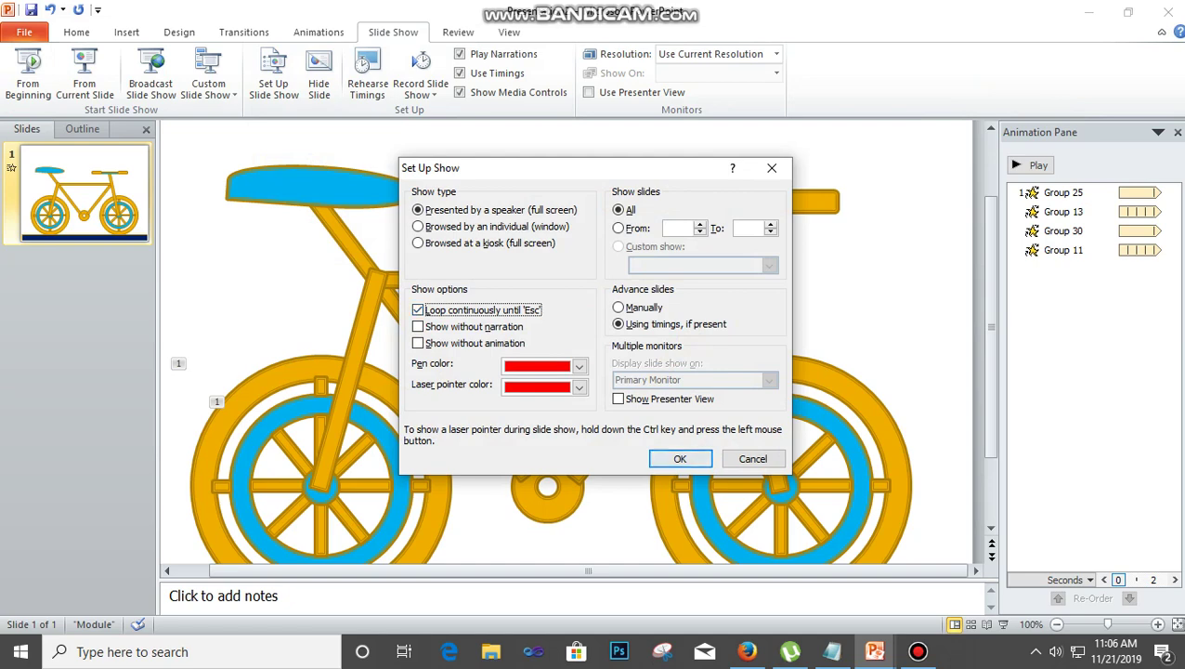
key(Return)
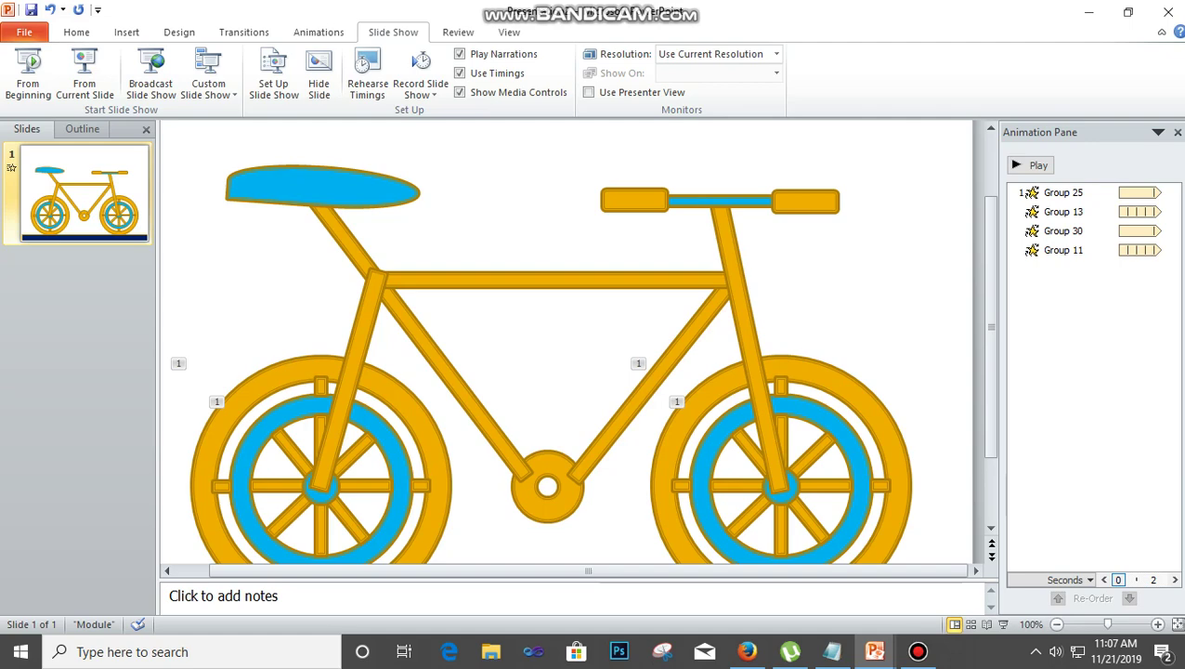
click(918, 651)
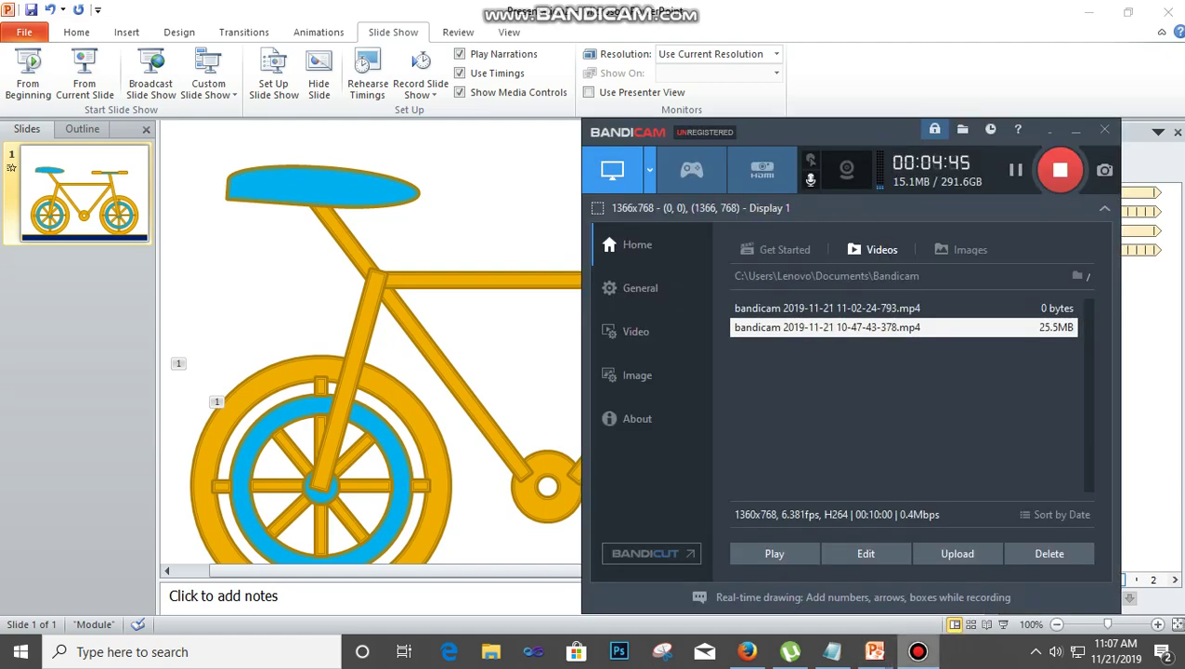